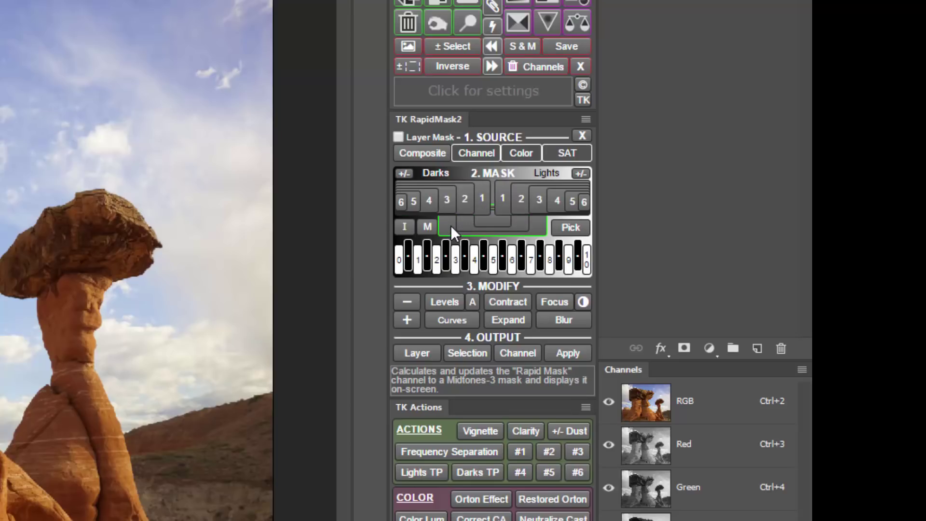
# Preview composite luminosity masks Lights-2, Lights-4, Midtones-2 and Zone 6, then clear back to colour
pyautogui.click(410, 153)
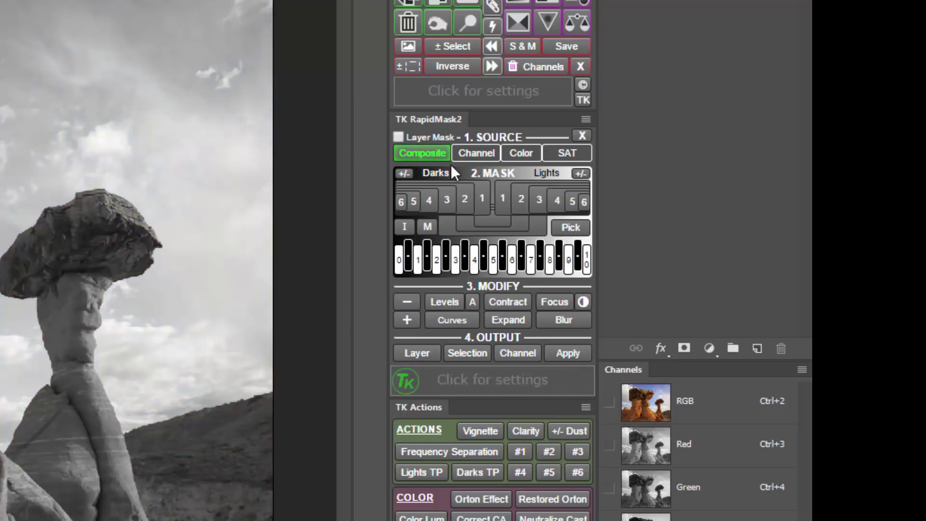
pyautogui.click(523, 198)
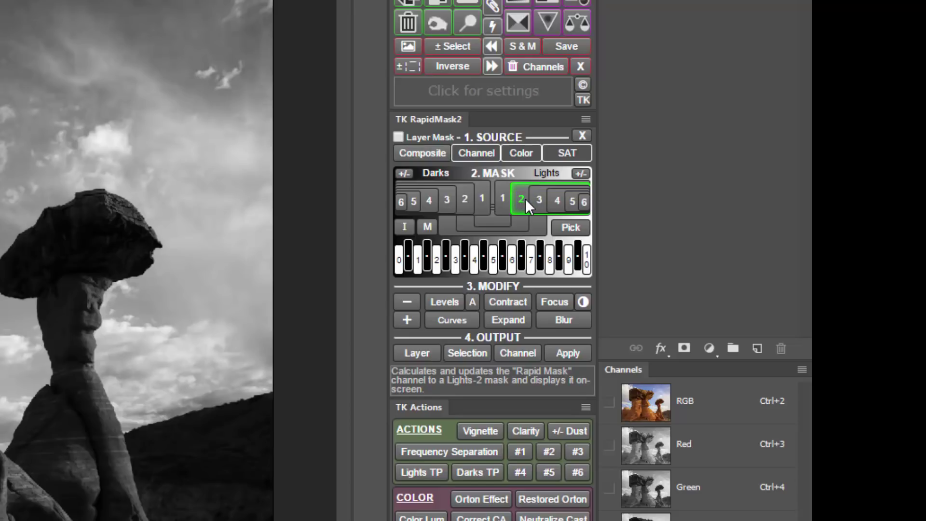
pyautogui.click(555, 199)
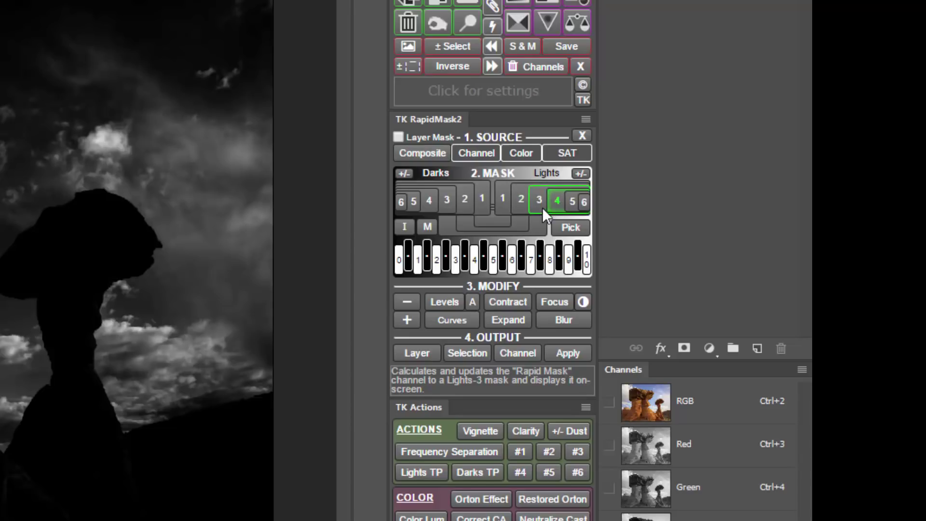
pyautogui.click(520, 223)
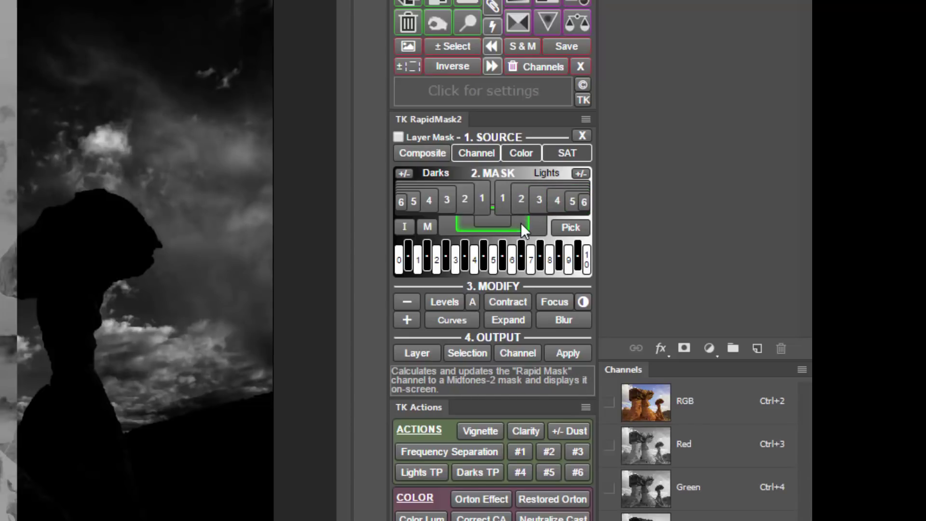
pyautogui.click(510, 255)
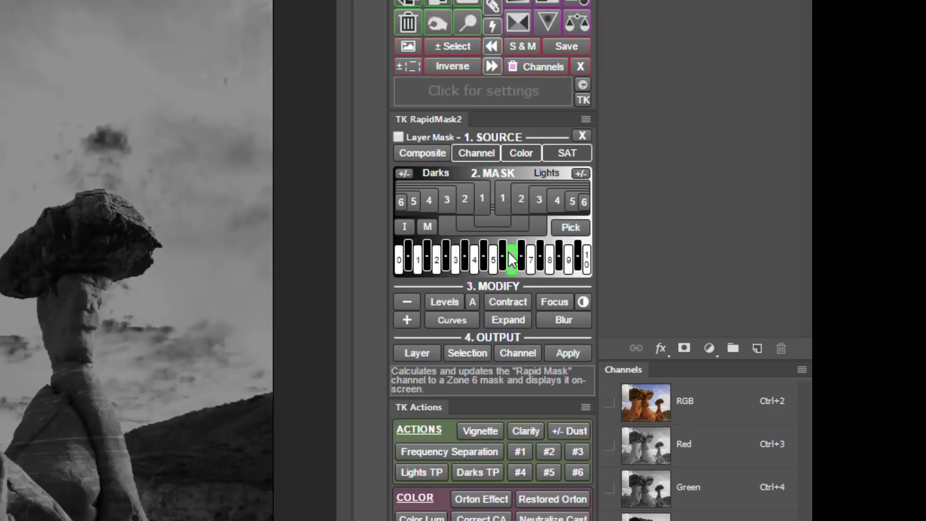
pyautogui.click(583, 135)
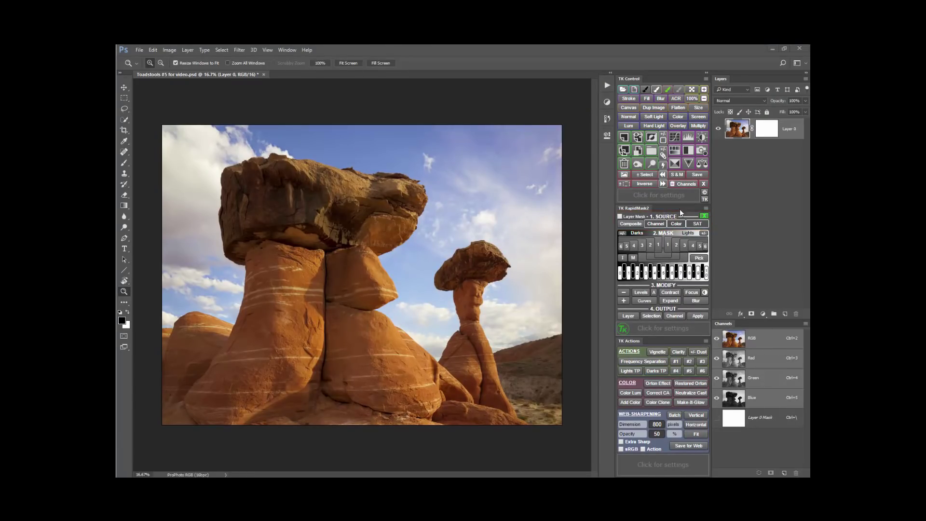
# Try Blue channel and Red colour mask sources, then settle on a composite Lights-1 mask
pyautogui.click(633, 224)
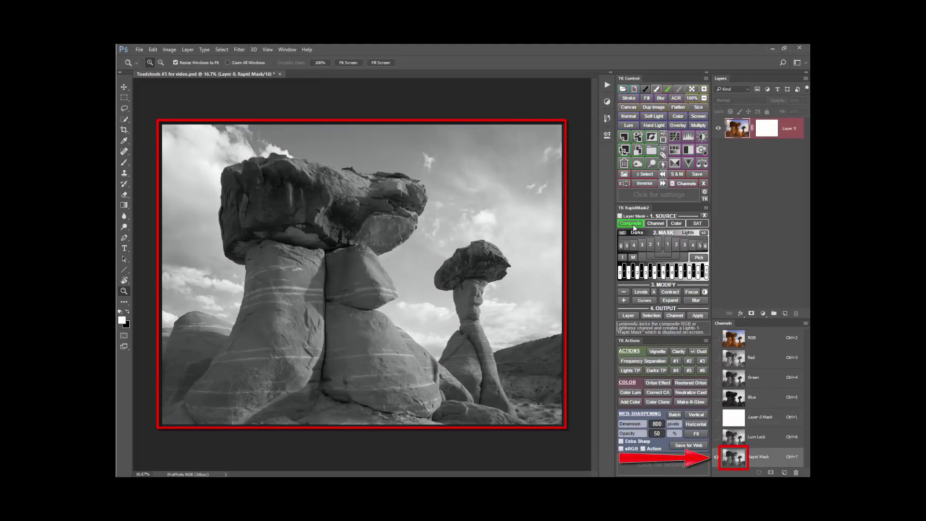
pyautogui.moveTo(649, 227)
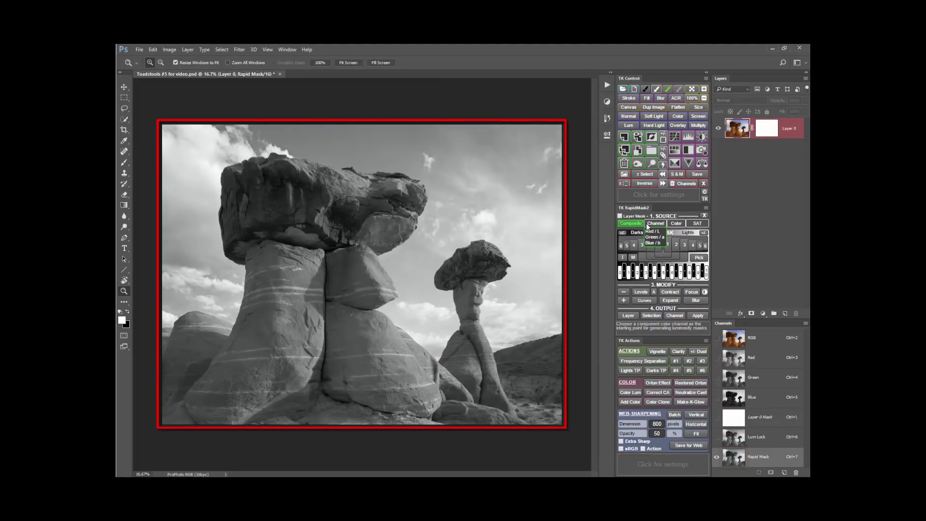
pyautogui.click(651, 243)
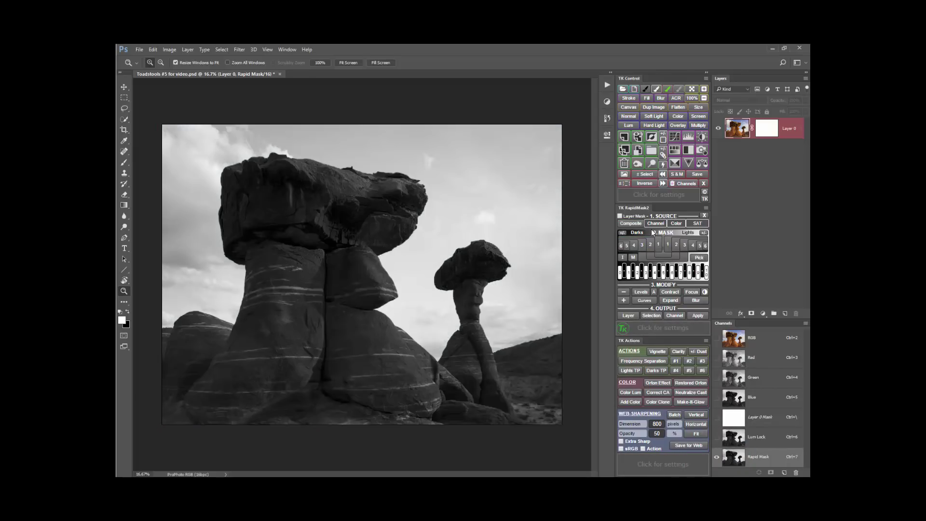
pyautogui.moveTo(679, 228)
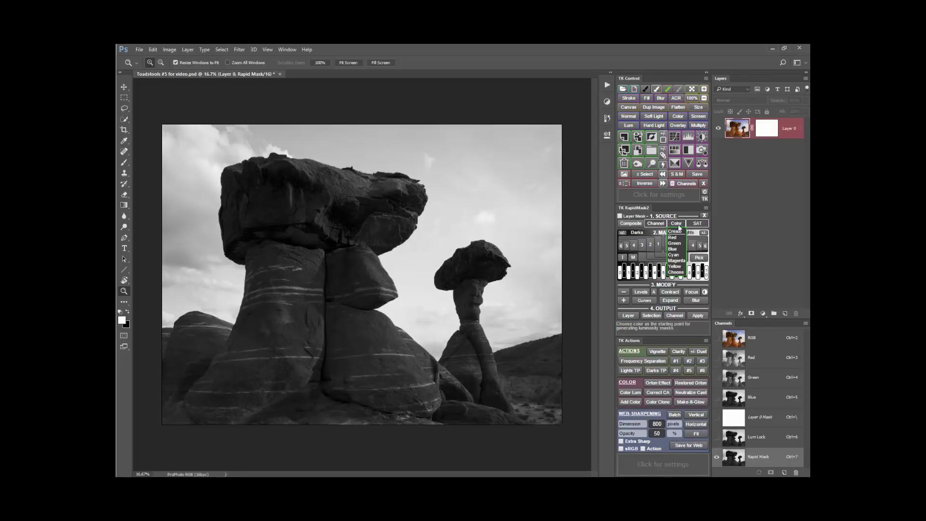
pyautogui.click(676, 237)
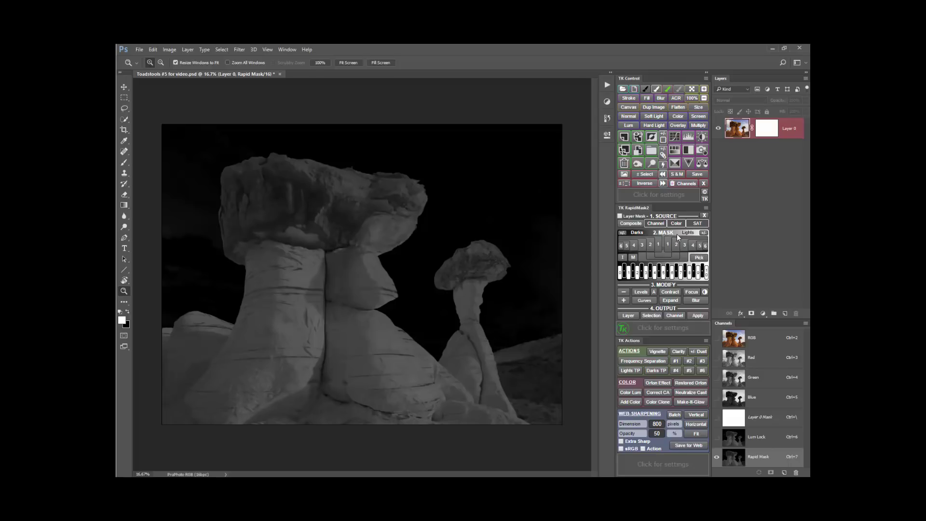
pyautogui.moveTo(694, 225)
pyautogui.click(694, 232)
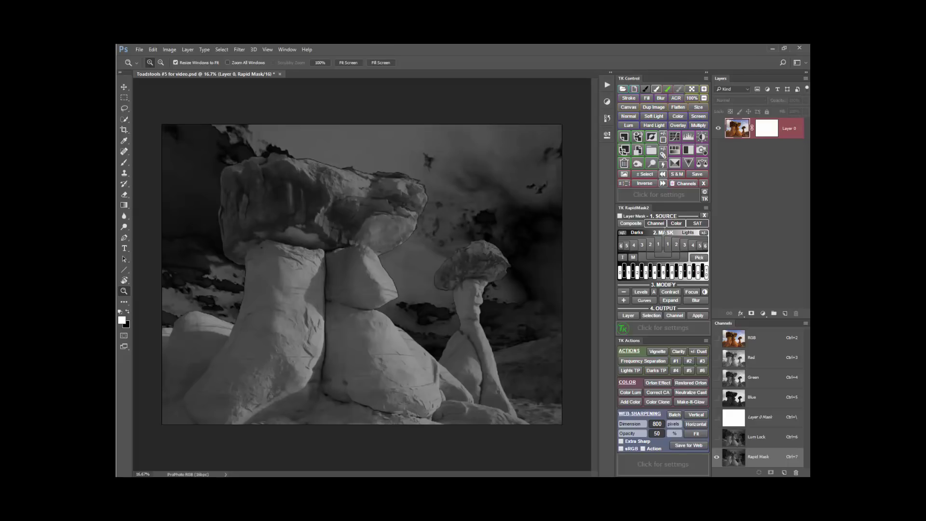
pyautogui.click(635, 224)
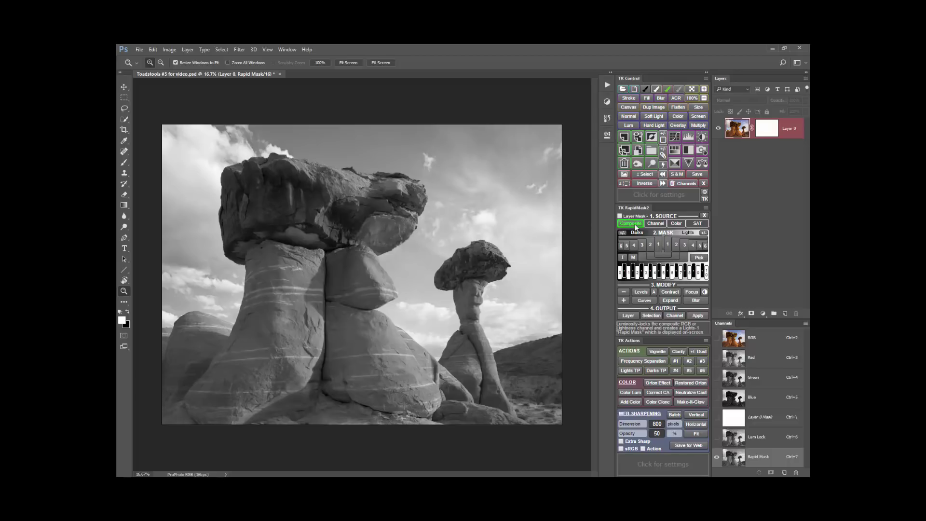
# Switch to the Brush and cycle masks through Lights-2, Lights-4, Darks-1, -3, -5, Midtones-1 and -2
pyautogui.press('b')
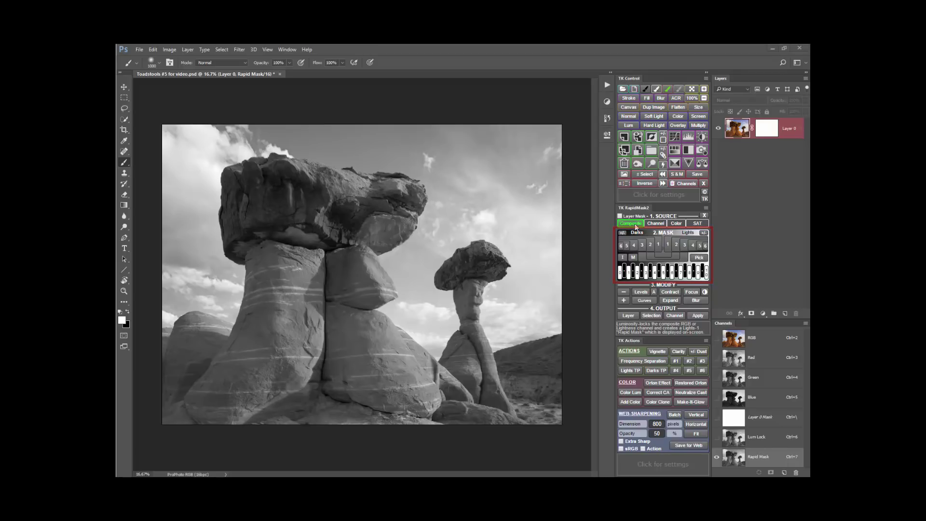
pyautogui.click(676, 245)
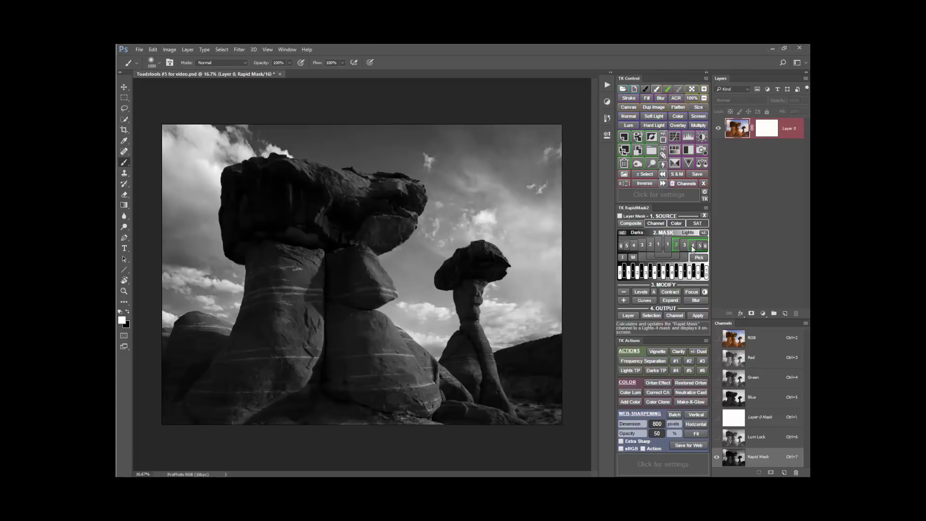
pyautogui.click(693, 246)
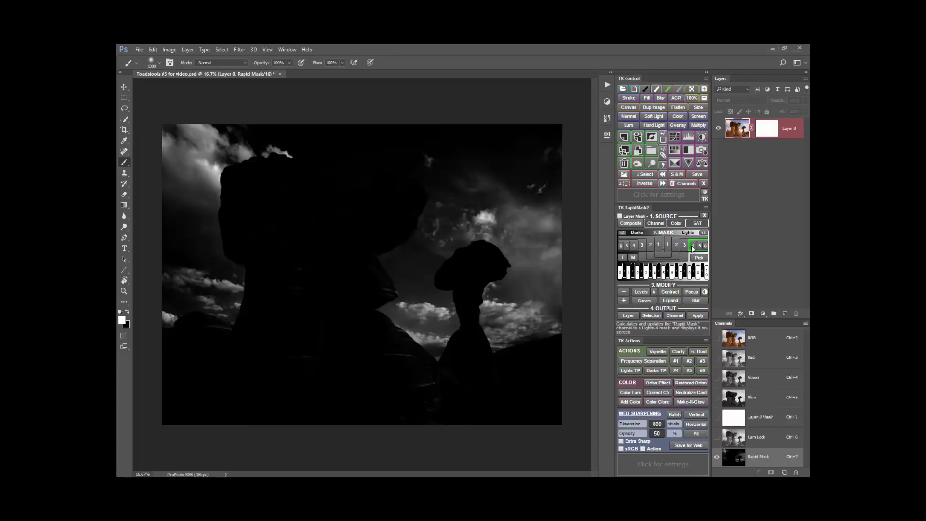
pyautogui.click(660, 247)
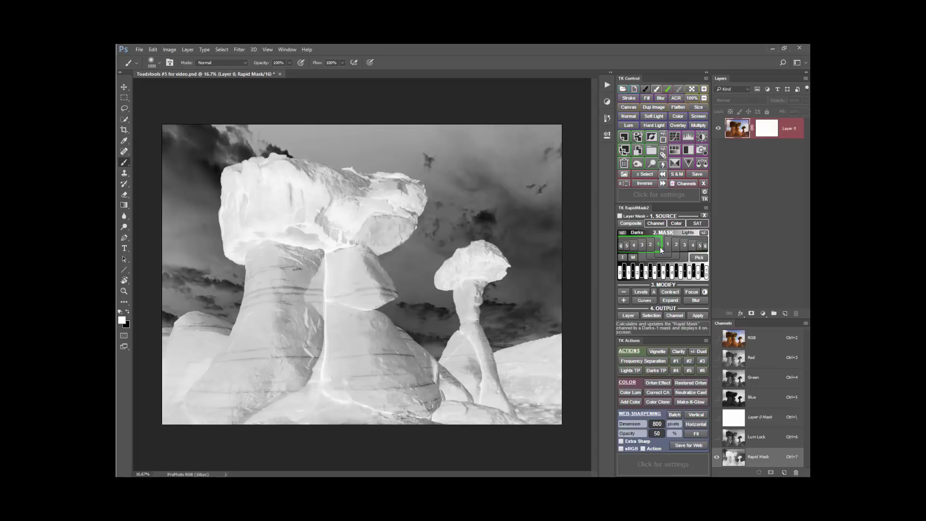
pyautogui.click(642, 247)
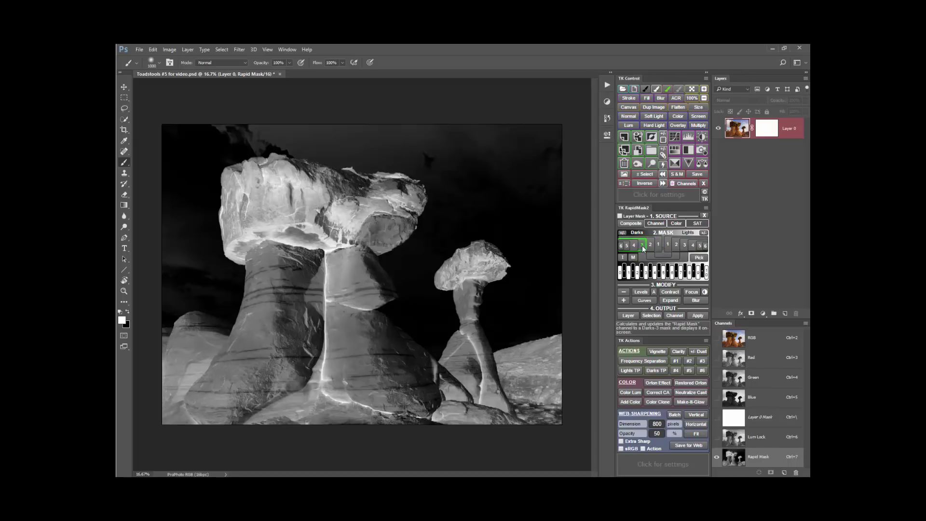
pyautogui.click(628, 247)
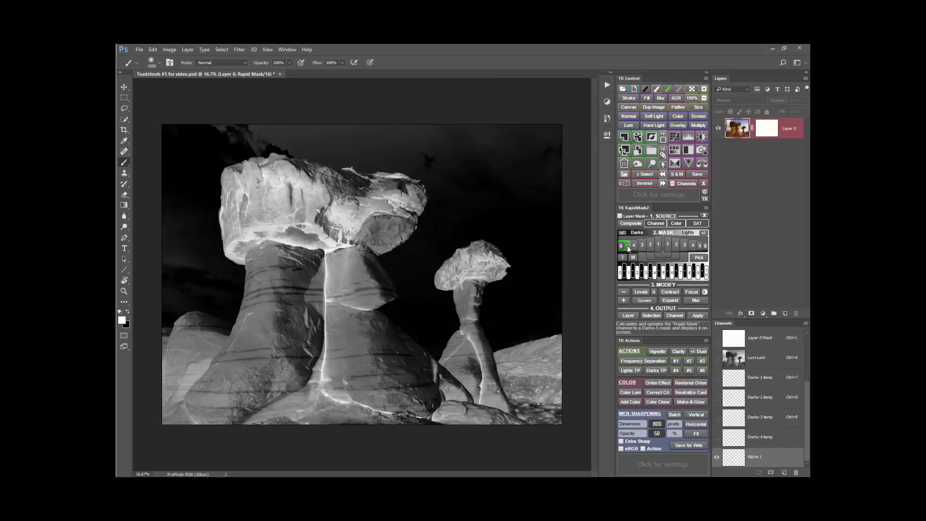
pyautogui.click(662, 253)
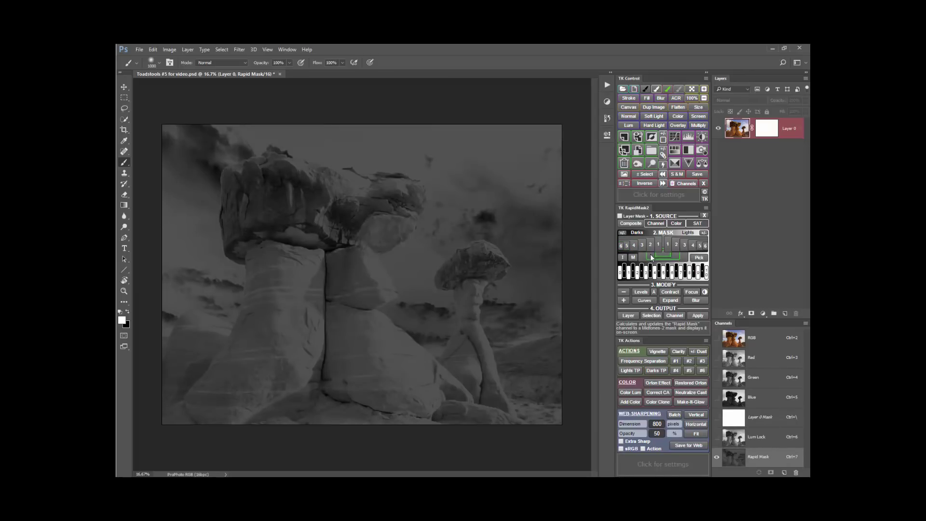
pyautogui.click(650, 255)
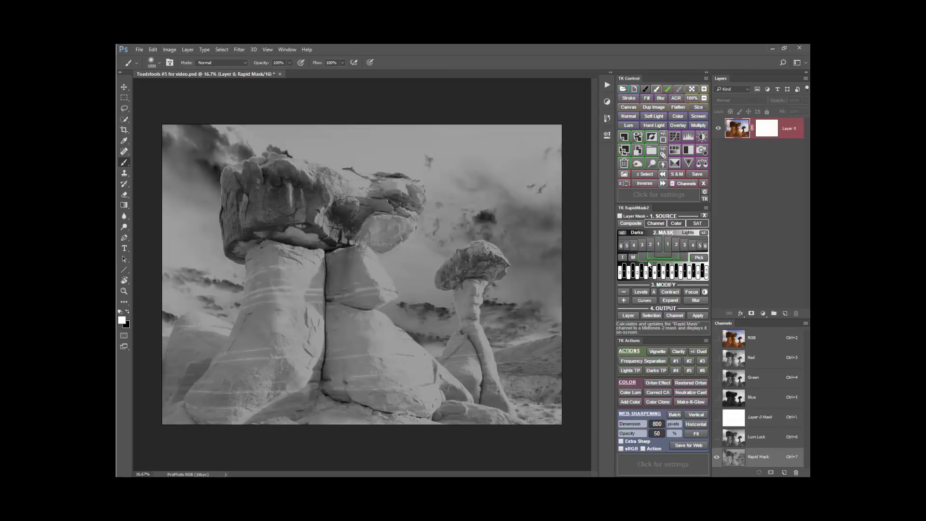
# Step through the Zone 3, 4½ and 5 masks, ending on Zone 7
pyautogui.click(647, 271)
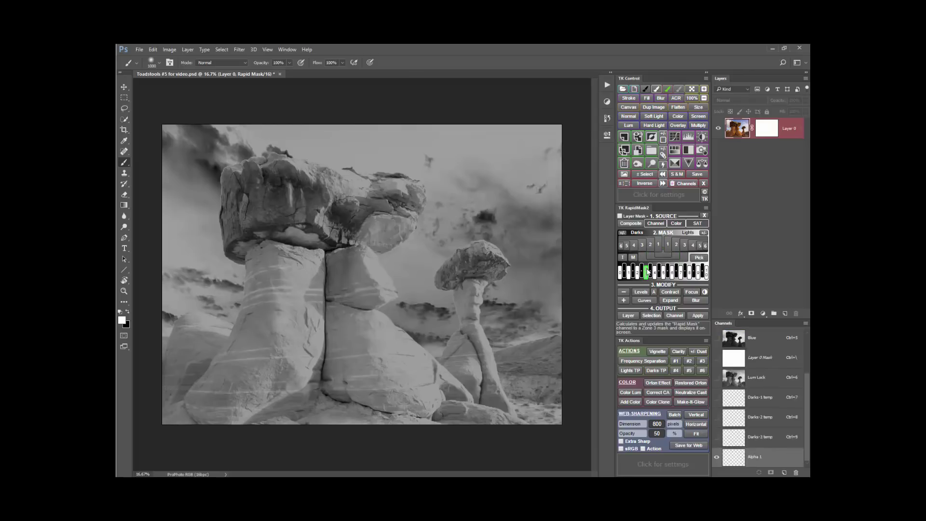
pyautogui.click(662, 272)
pyautogui.click(665, 273)
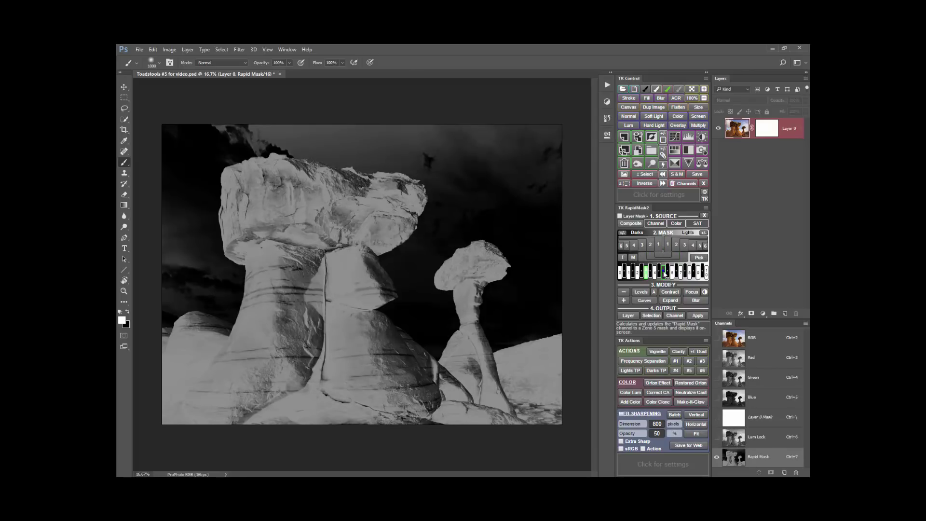
pyautogui.click(680, 274)
pyautogui.click(681, 274)
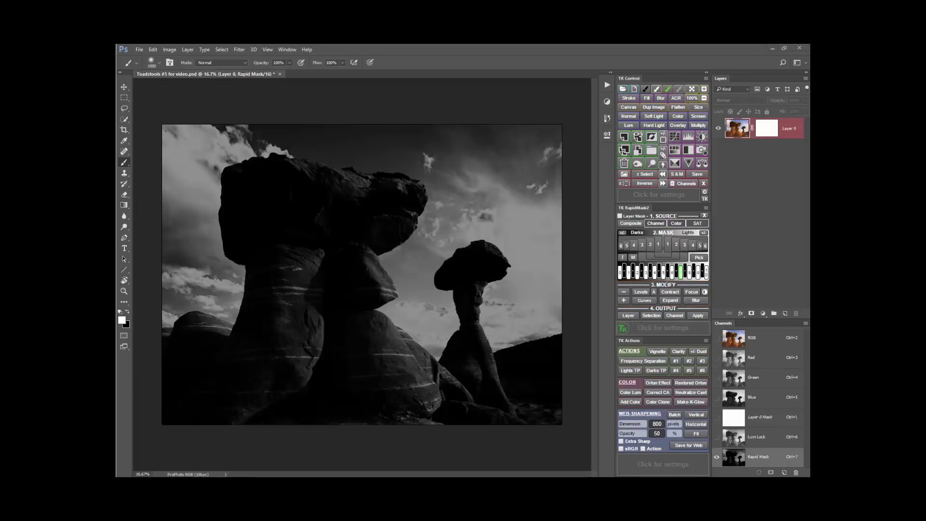
# Auto-level and contract the Zone 7 mask, then open the Layer output list
pyautogui.click(654, 293)
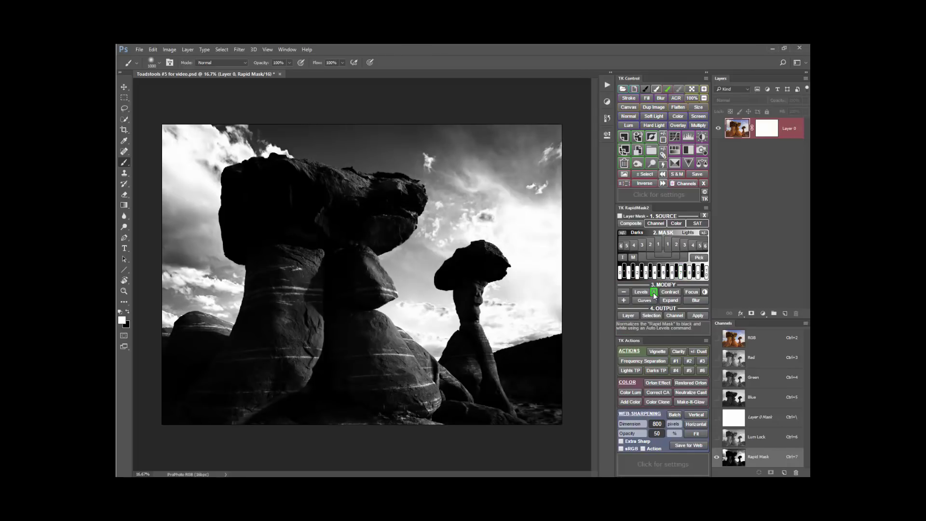
pyautogui.click(671, 293)
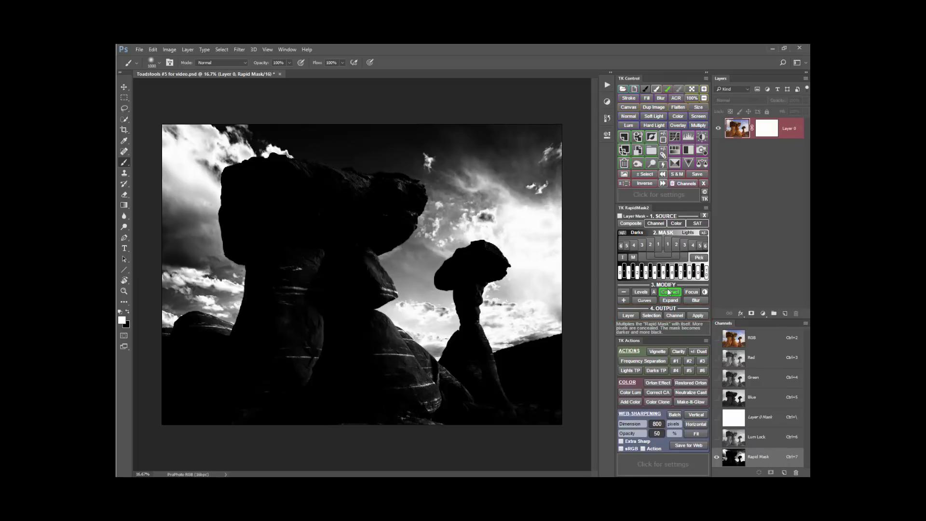
pyautogui.click(628, 315)
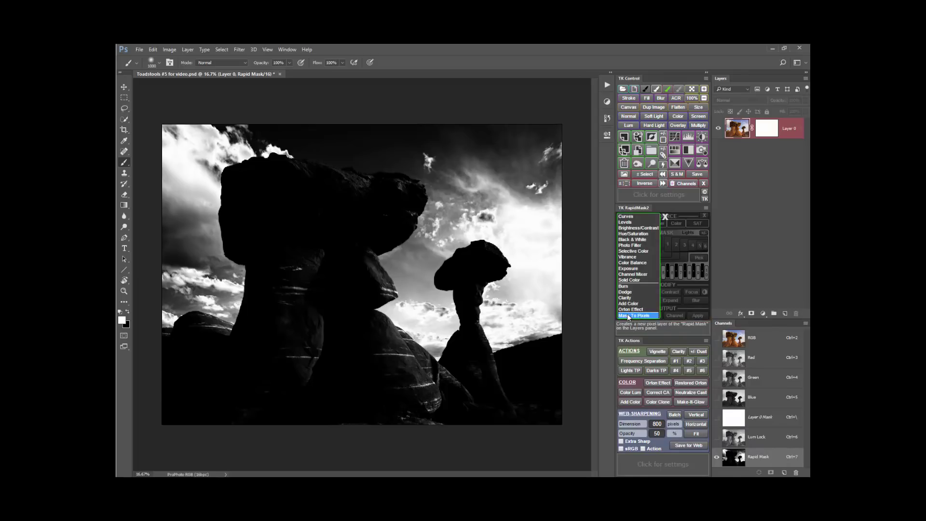
# Output a Curves layer, then a Burn layer, each masked by the Rapid Mask
pyautogui.click(623, 216)
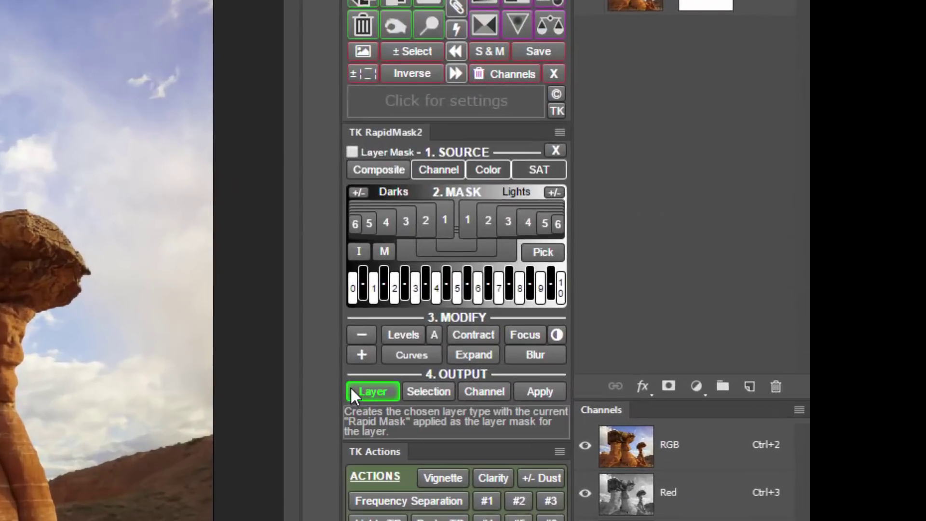
pyautogui.click(628, 315)
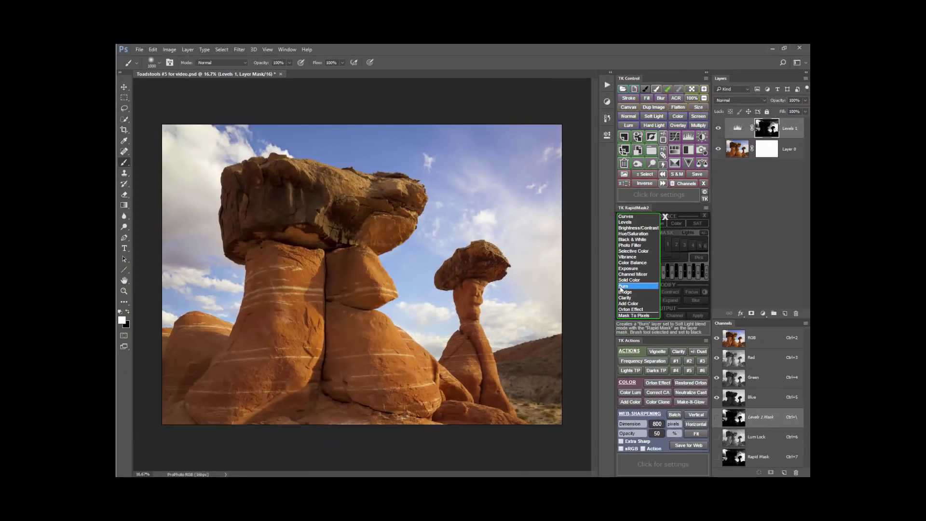
pyautogui.click(623, 286)
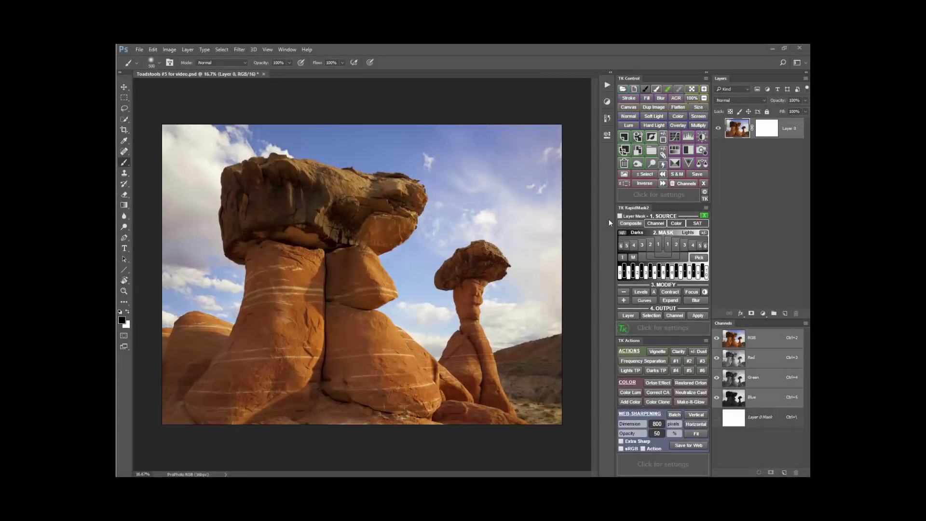
# Preview composite Lights-6 and Darks-6 masks, then switch the mask source to SAT > VIB
pyautogui.click(623, 222)
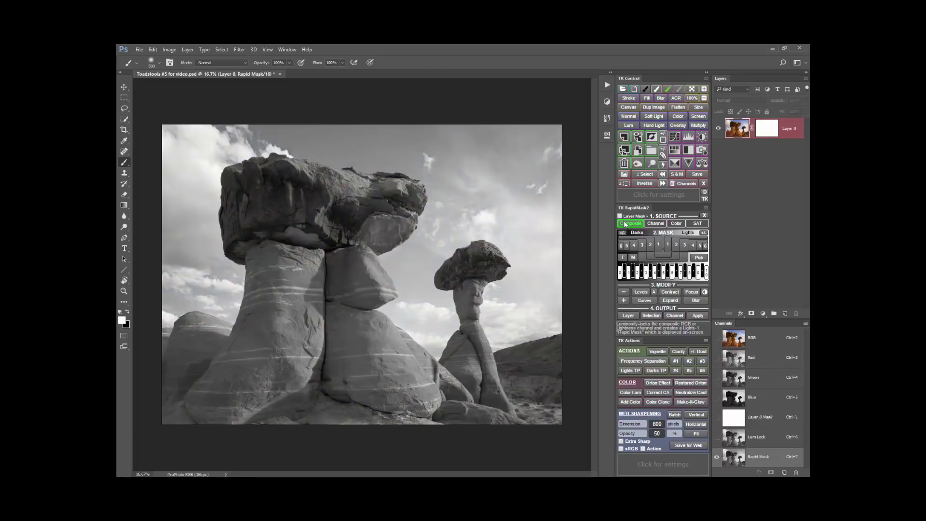
pyautogui.click(704, 247)
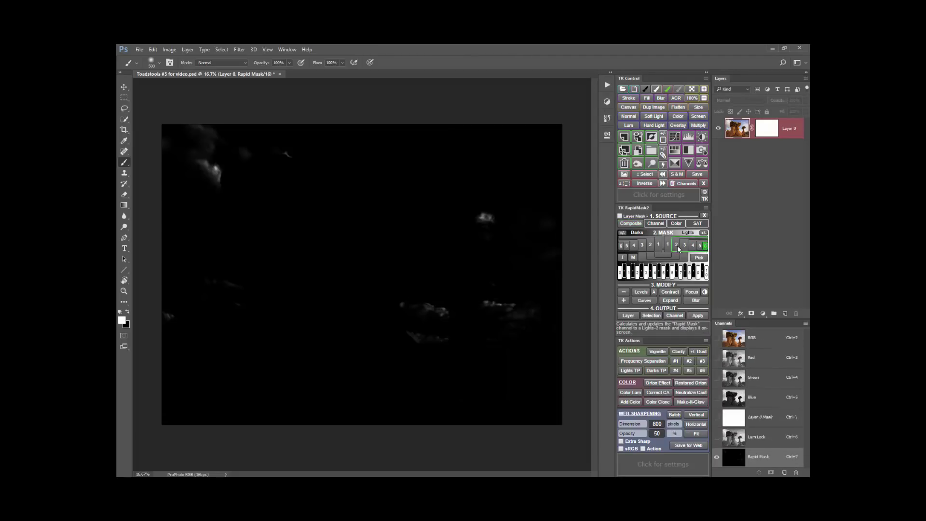
pyautogui.click(622, 246)
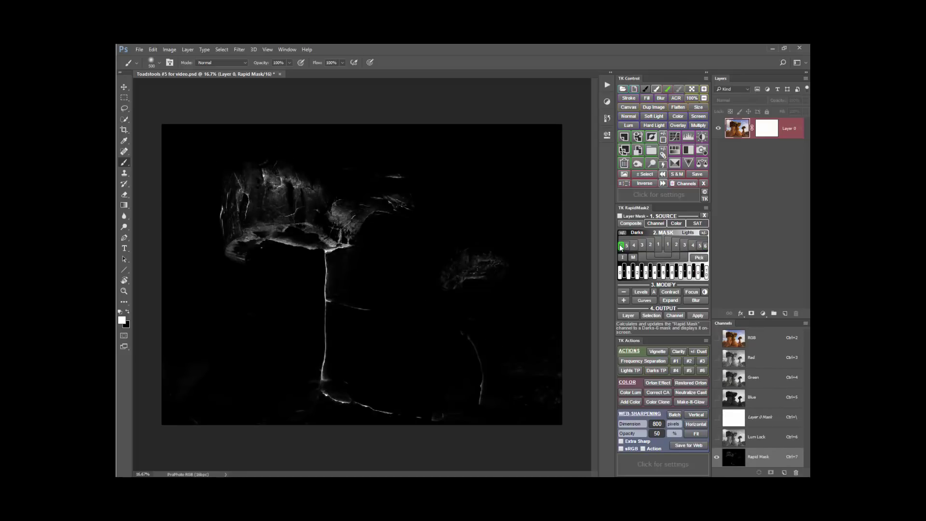
pyautogui.click(693, 224)
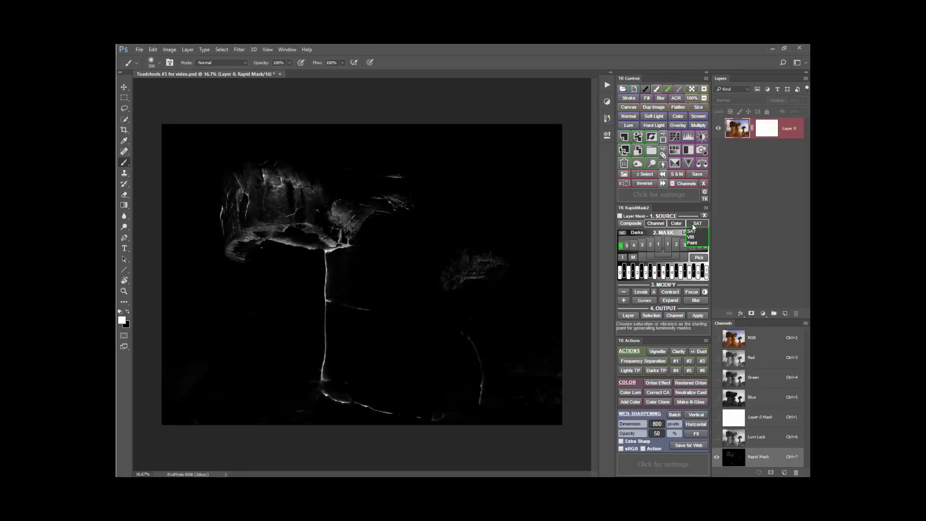
pyautogui.click(691, 237)
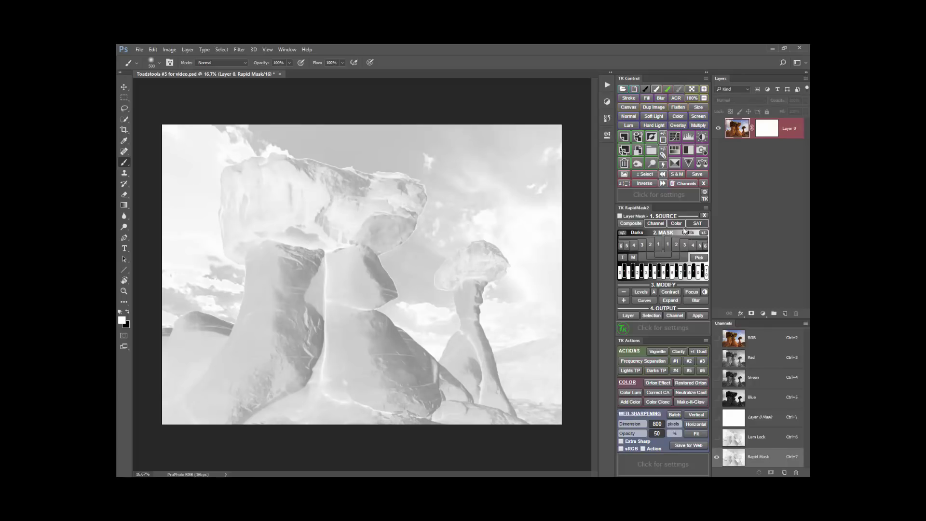
pyautogui.moveTo(679, 224)
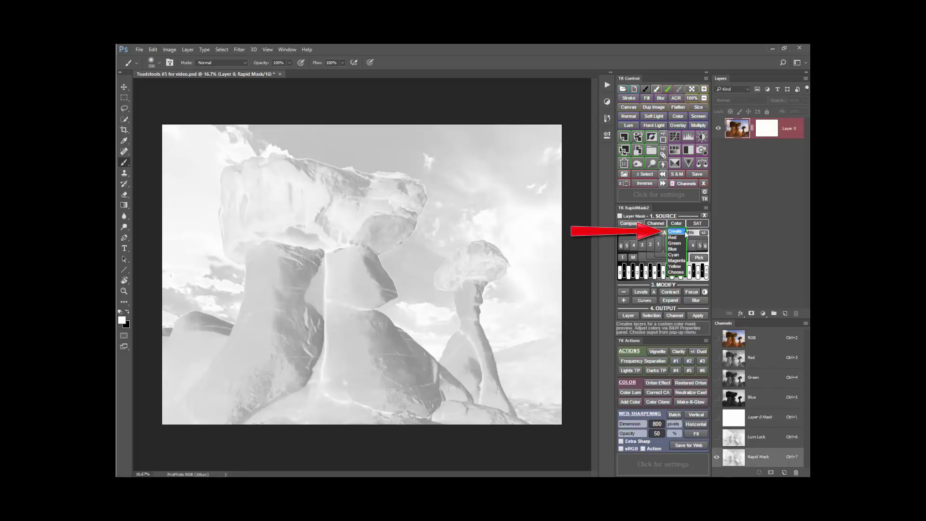
# Create a colour mask, brightening the blue sky and darkening the orange rocks in Black & White
pyautogui.click(685, 233)
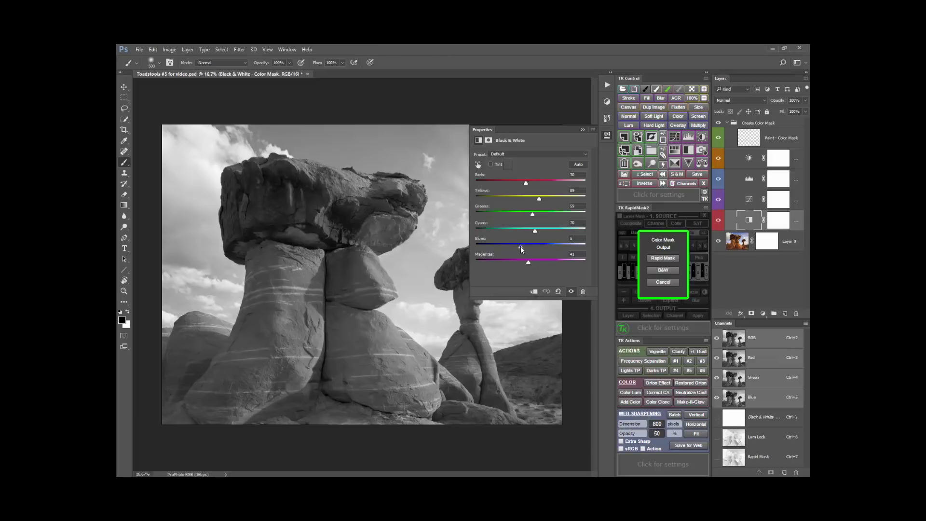
pyautogui.moveTo(521, 246); pyautogui.dragTo(571, 245)
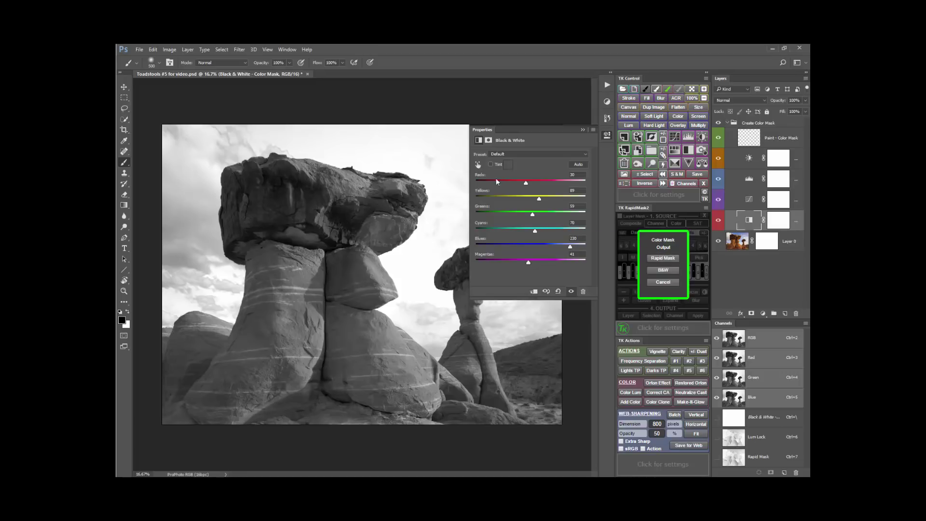
pyautogui.click(479, 164)
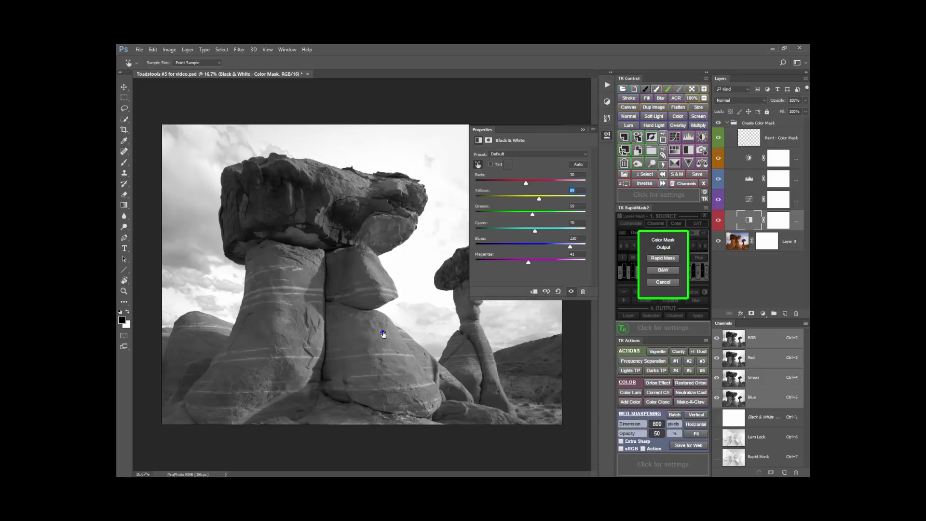
pyautogui.moveTo(385, 331); pyautogui.dragTo(309, 331)
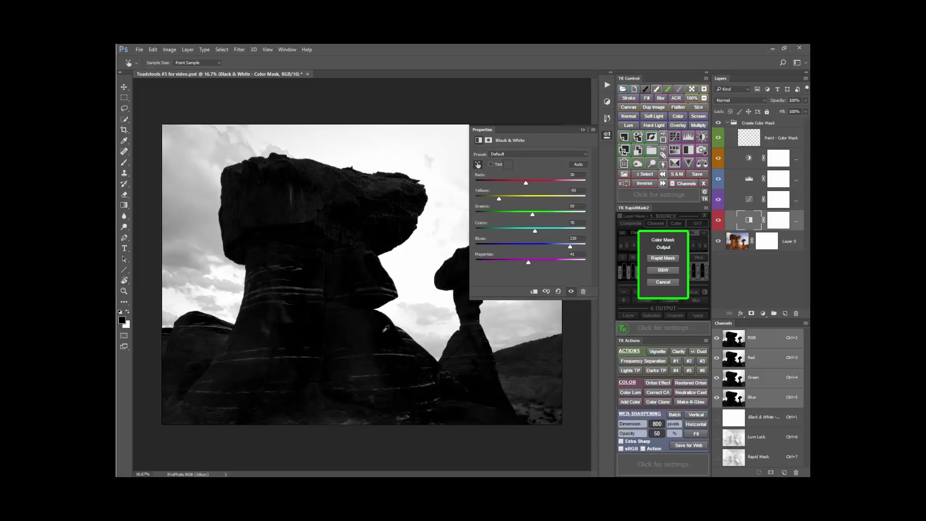
pyautogui.click(607, 135)
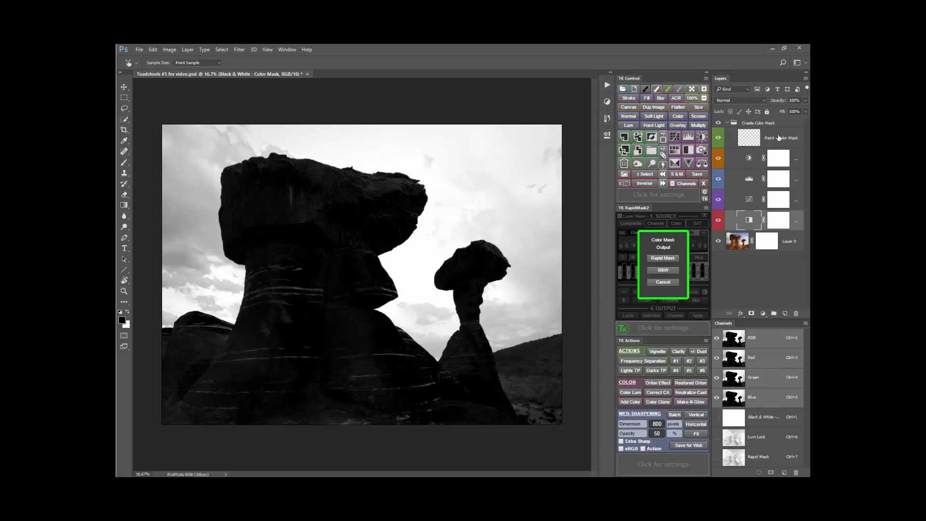
# Paint the right hillside black on Paint - Color Mask and make it the Rapid Mask
pyautogui.click(779, 139)
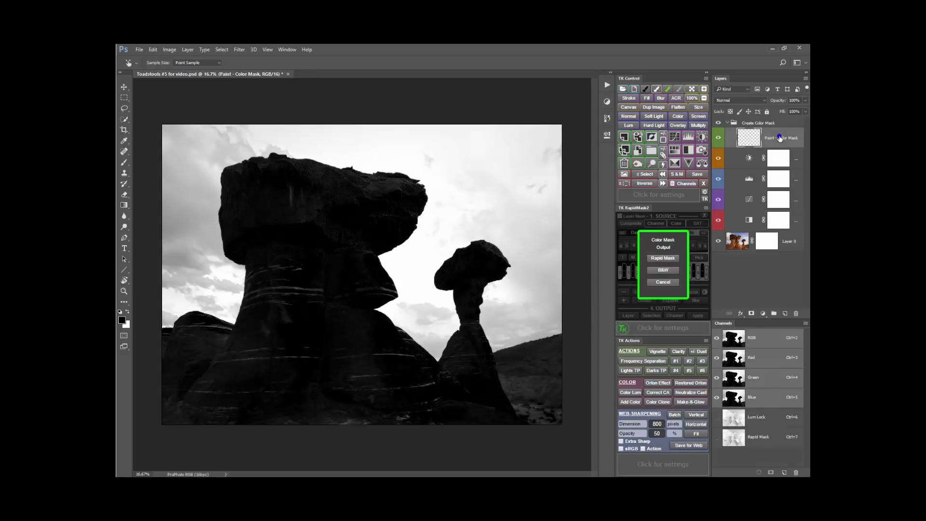
pyautogui.click(645, 89)
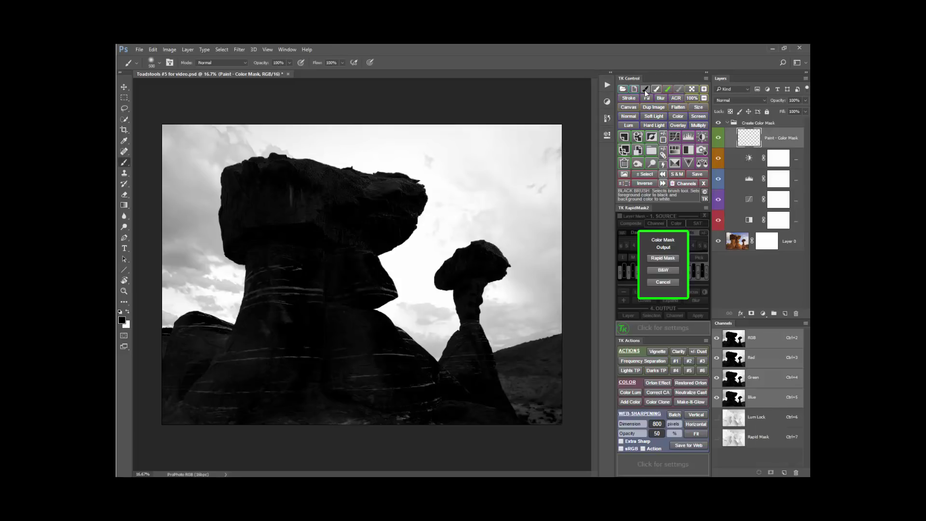
pyautogui.moveTo(321, 296)
pyautogui.mouseDown()
pyautogui.moveTo(261, 297)
pyautogui.moveTo(261, 285)
pyautogui.moveTo(264, 274)
pyautogui.moveTo(302, 270)
pyautogui.moveTo(376, 289)
pyautogui.moveTo(356, 302)
pyautogui.moveTo(387, 354)
pyautogui.moveTo(407, 355)
pyautogui.moveTo(226, 354)
pyautogui.moveTo(398, 374)
pyautogui.moveTo(451, 415)
pyautogui.moveTo(385, 395)
pyautogui.moveTo(203, 394)
pyautogui.moveTo(322, 419)
pyautogui.moveTo(415, 424)
pyautogui.moveTo(158, 426)
pyautogui.moveTo(189, 421)
pyautogui.moveTo(163, 351)
pyautogui.moveTo(193, 342)
pyautogui.moveTo(217, 345)
pyautogui.moveTo(211, 364)
pyautogui.moveTo(175, 375)
pyautogui.moveTo(208, 385)
pyautogui.moveTo(164, 396)
pyautogui.mouseUp()
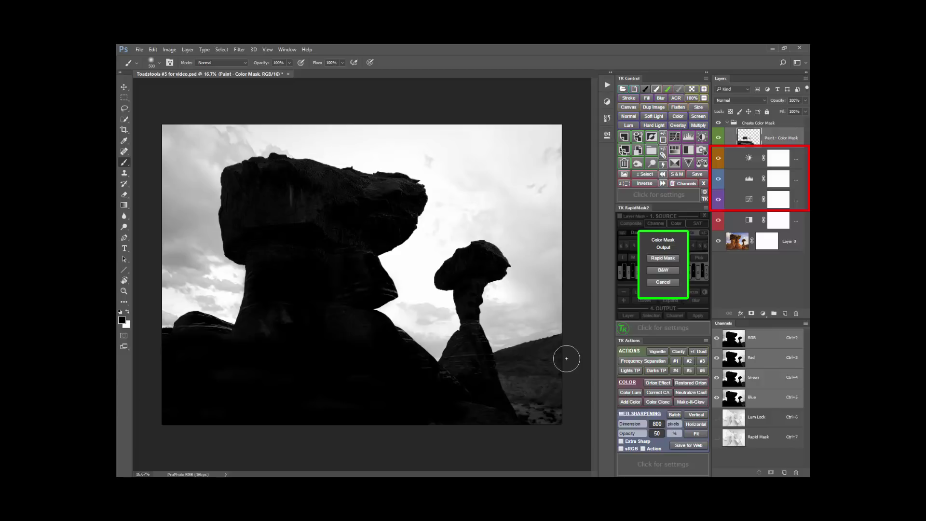
pyautogui.moveTo(554, 351)
pyautogui.mouseDown()
pyautogui.moveTo(499, 383)
pyautogui.moveTo(563, 385)
pyautogui.moveTo(507, 403)
pyautogui.moveTo(565, 411)
pyautogui.moveTo(461, 385)
pyautogui.moveTo(453, 372)
pyautogui.moveTo(466, 349)
pyautogui.mouseUp()
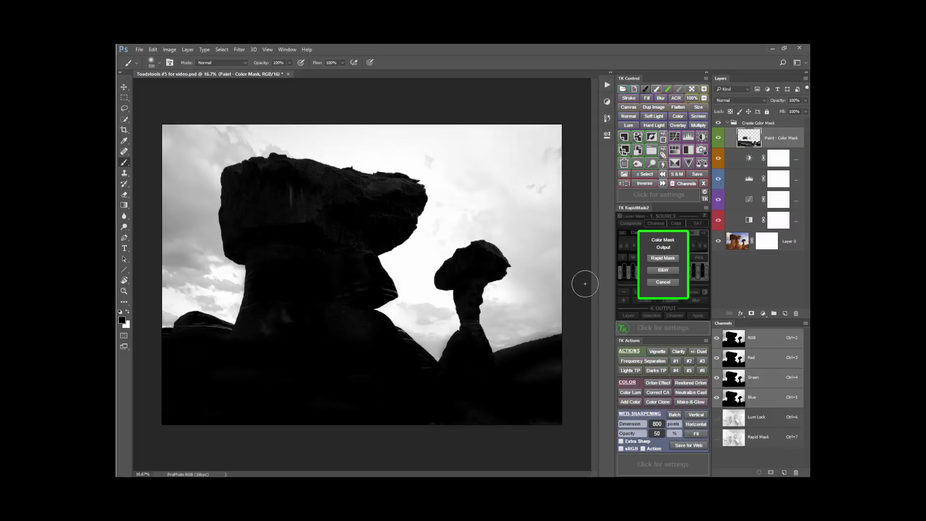
pyautogui.click(662, 258)
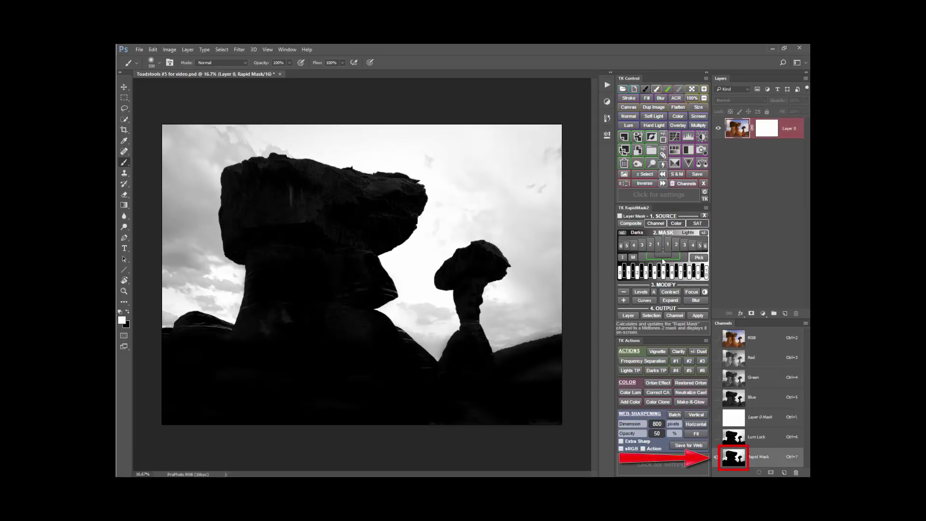
pyautogui.click(627, 315)
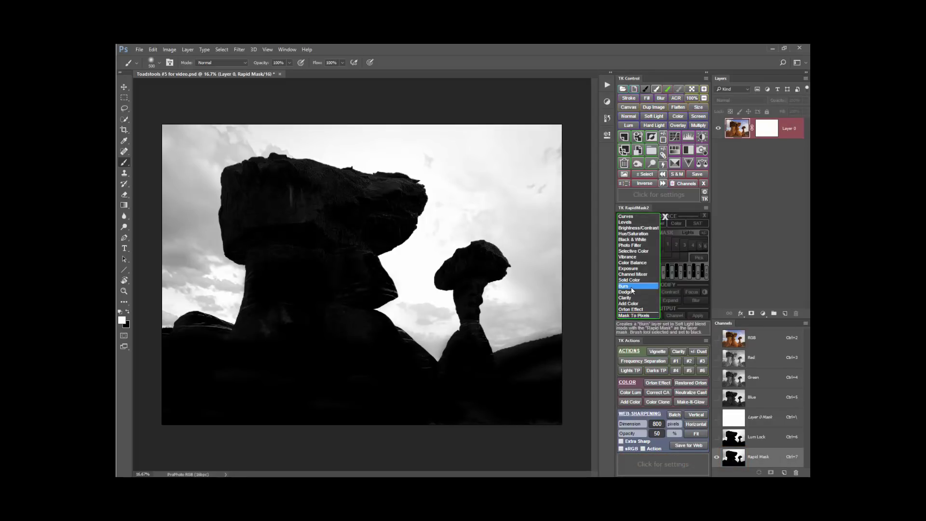
# Output a Rapid-Mask-masked Levels layer with midtone gamma 0.82, then hide it to compare
pyautogui.click(632, 223)
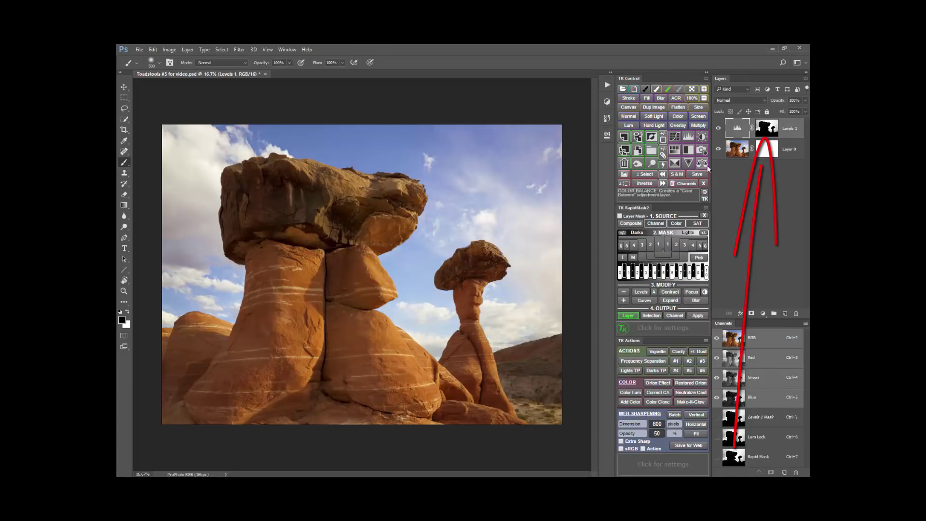
pyautogui.doubleClick(738, 127)
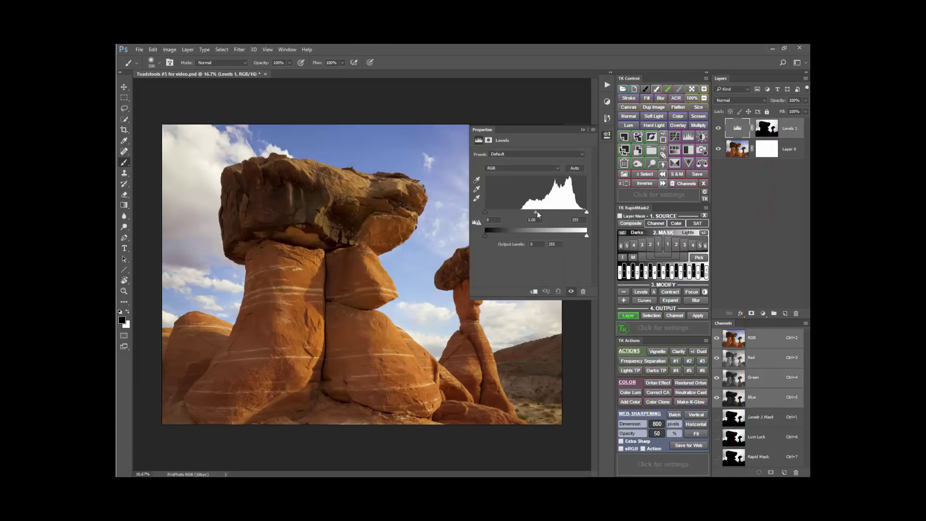
pyautogui.moveTo(537, 211); pyautogui.dragTo(549, 209)
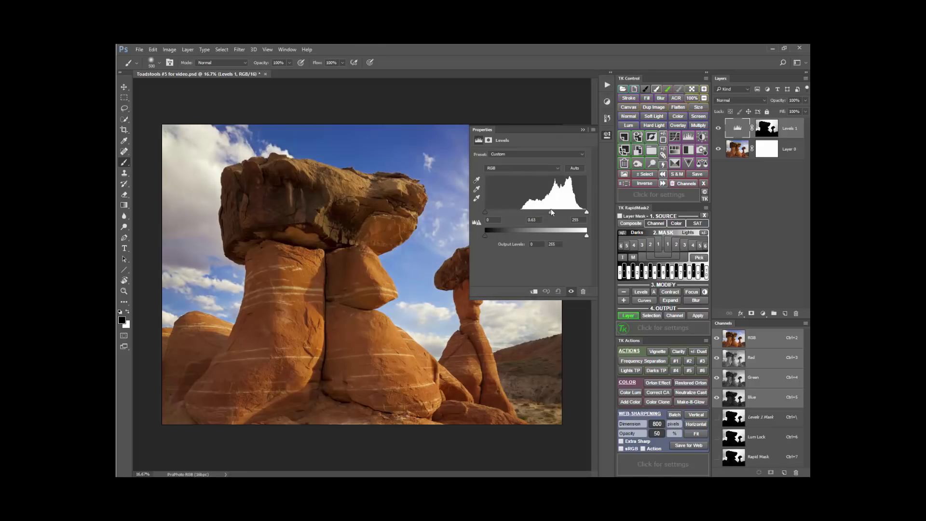
pyautogui.click(607, 135)
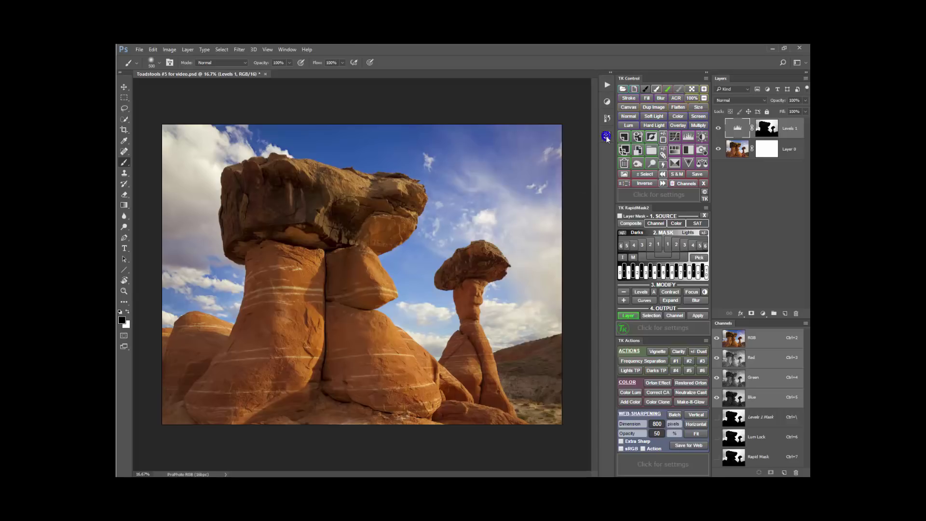
pyautogui.click(718, 128)
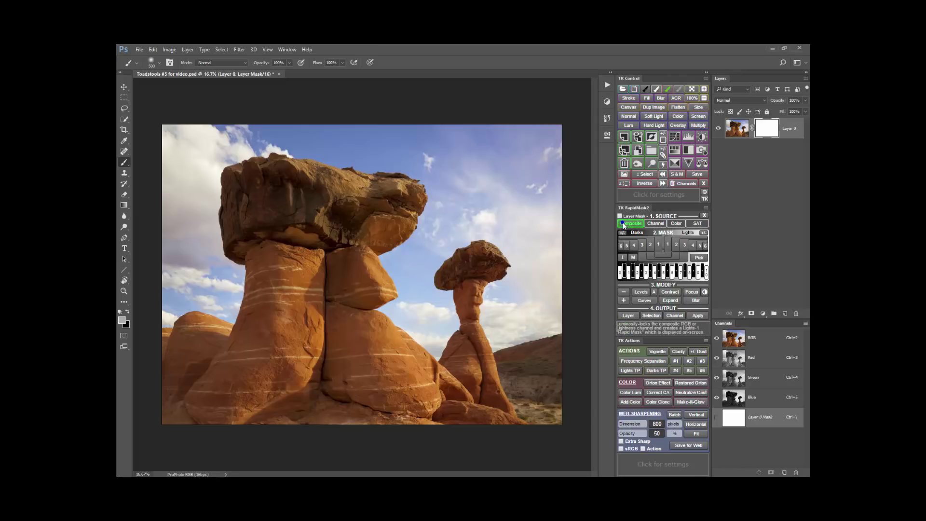
pyautogui.click(623, 222)
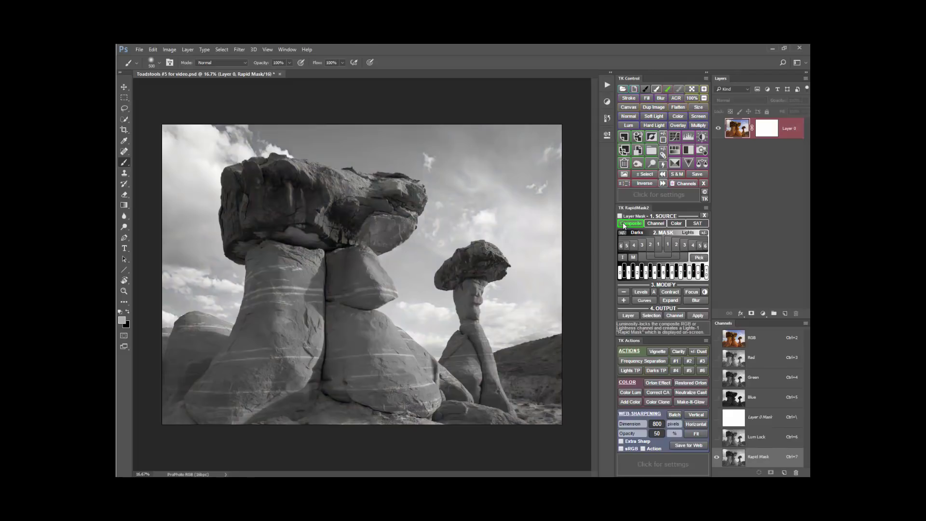
pyautogui.click(624, 292)
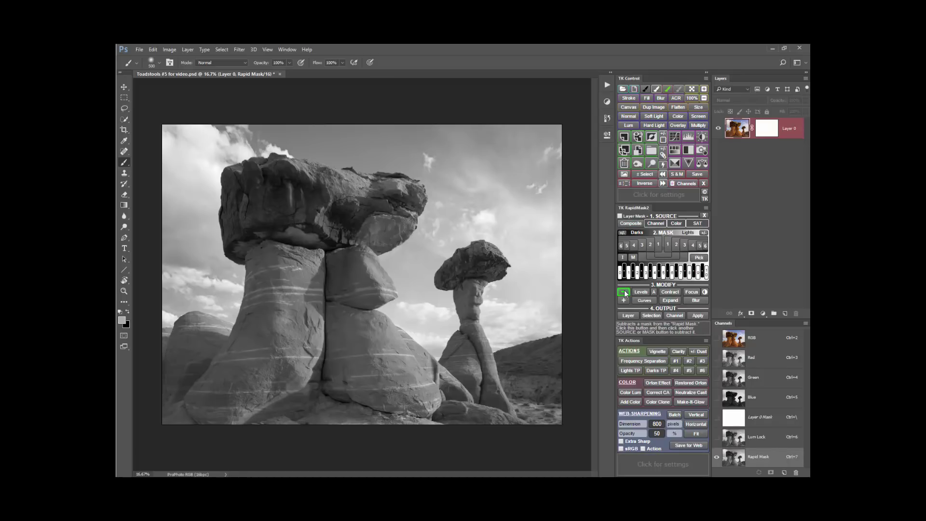
pyautogui.click(706, 246)
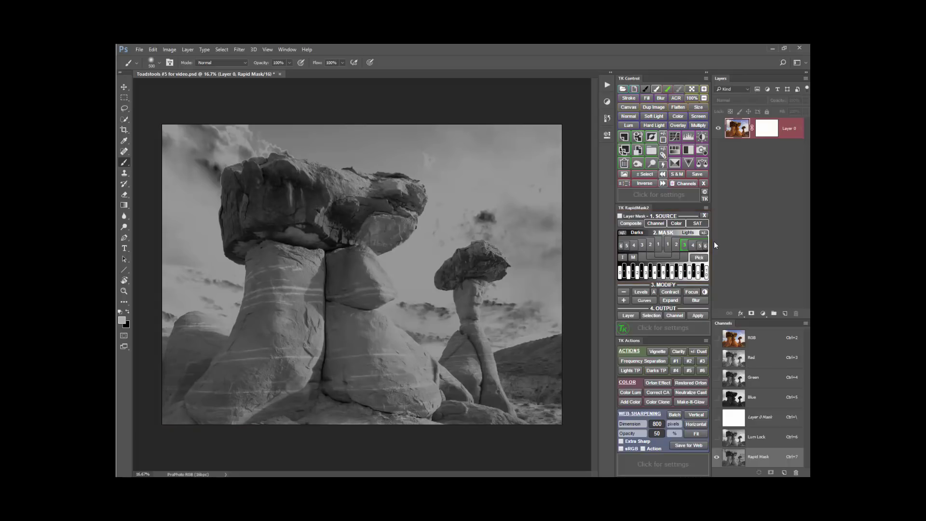
pyautogui.click(705, 215)
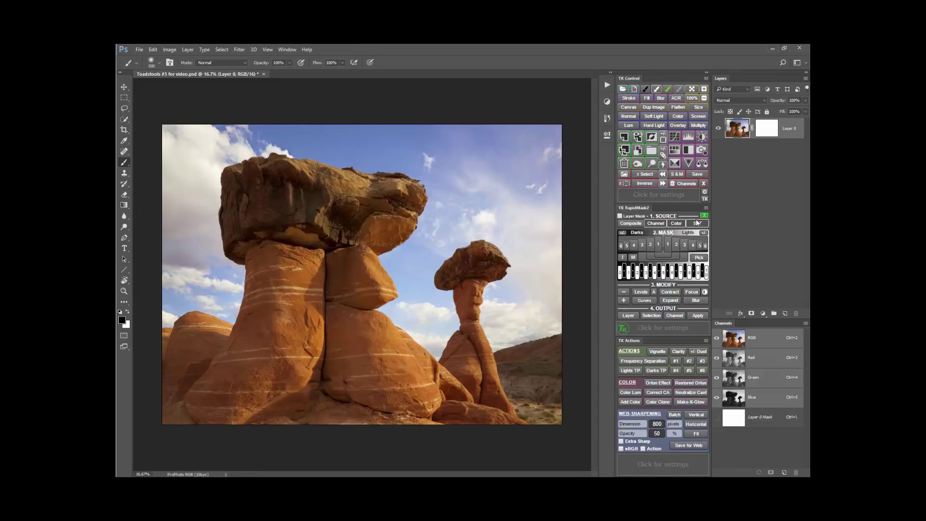
pyautogui.click(676, 224)
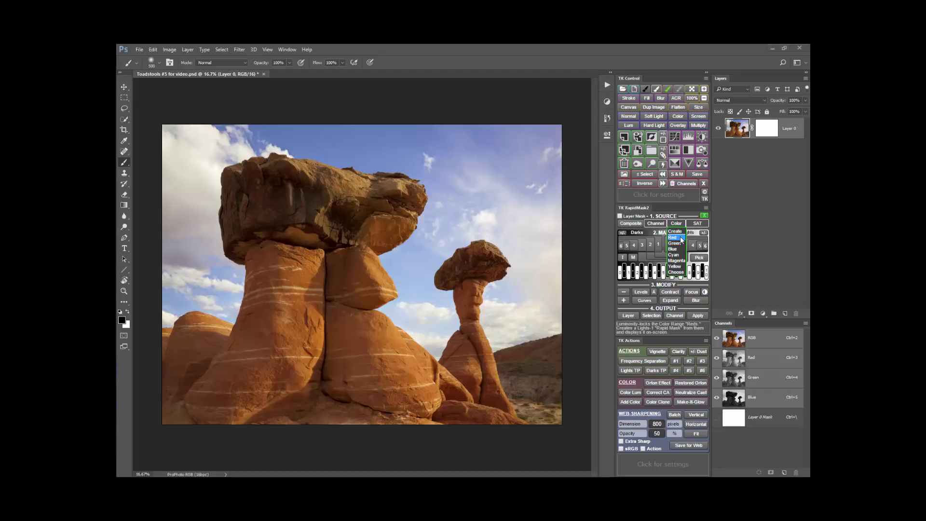
pyautogui.click(681, 238)
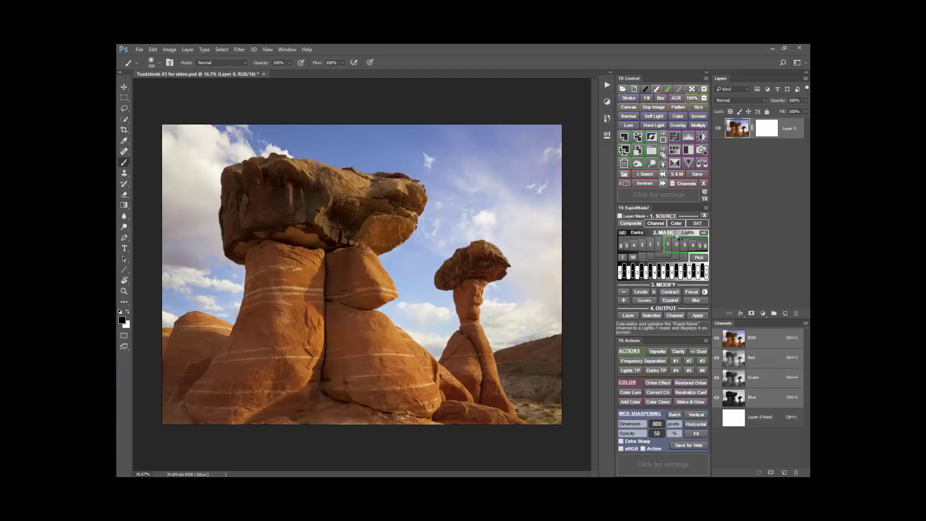
pyautogui.click(623, 301)
pyautogui.click(676, 224)
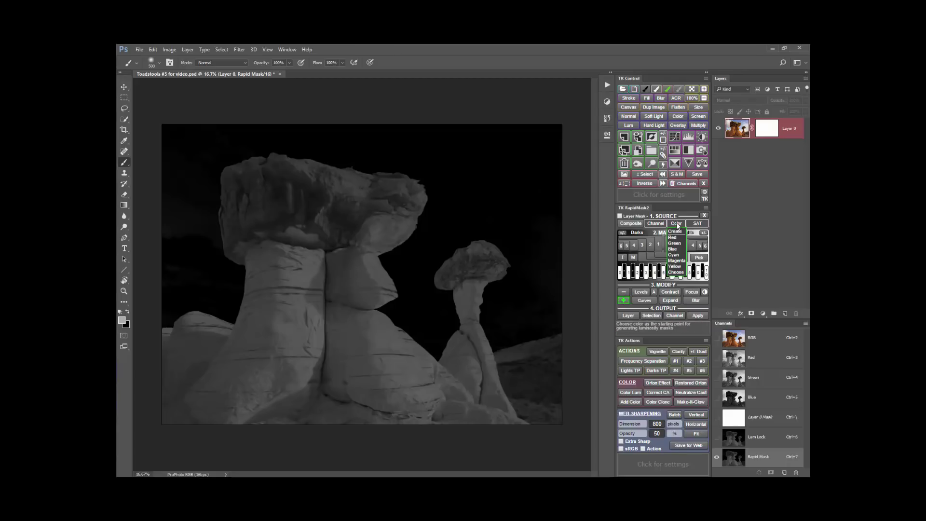
pyautogui.click(682, 268)
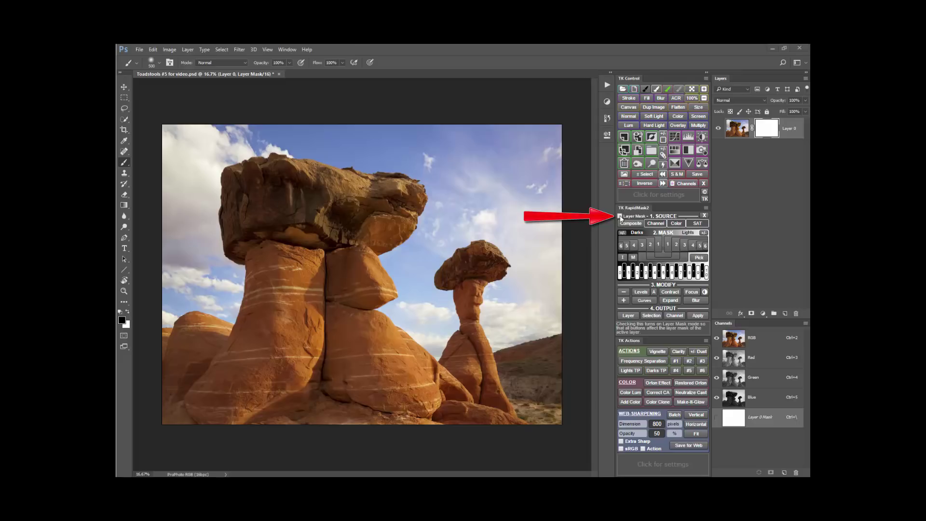
# Tick Layer Mask in TK RapidMask2 so the panel shows its VIEW layout
pyautogui.click(620, 216)
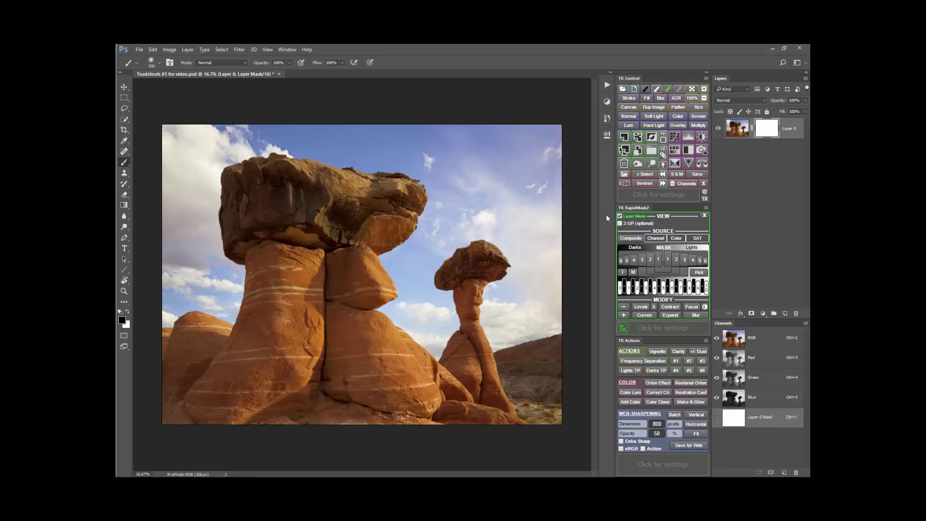
# Add a Curves layer with the RGB curve dragged down, masked by Composite luminosity
pyautogui.click(677, 136)
pyautogui.click(607, 135)
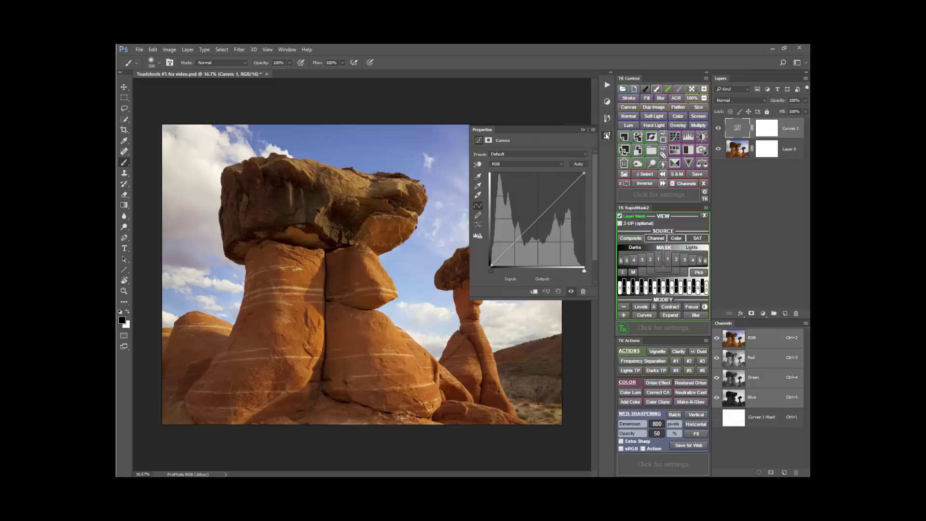
pyautogui.moveTo(548, 209); pyautogui.dragTo(548, 221)
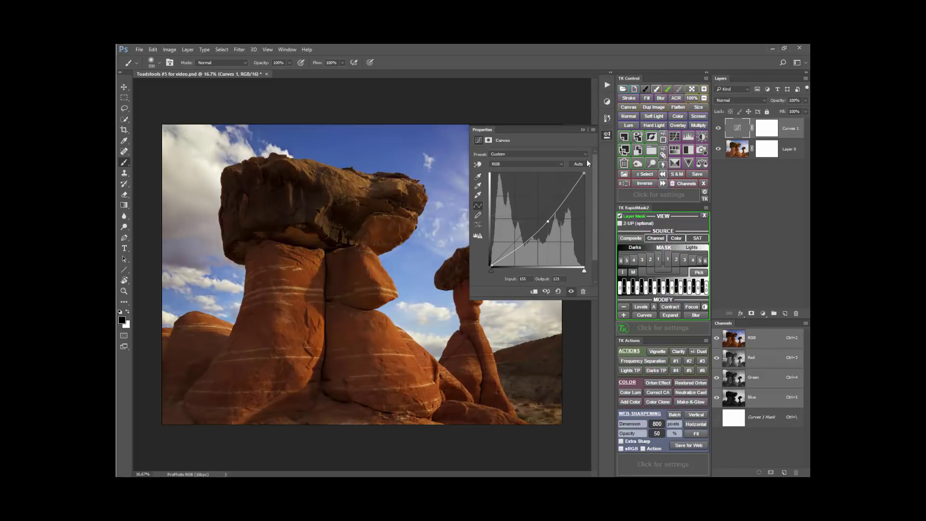
pyautogui.click(607, 136)
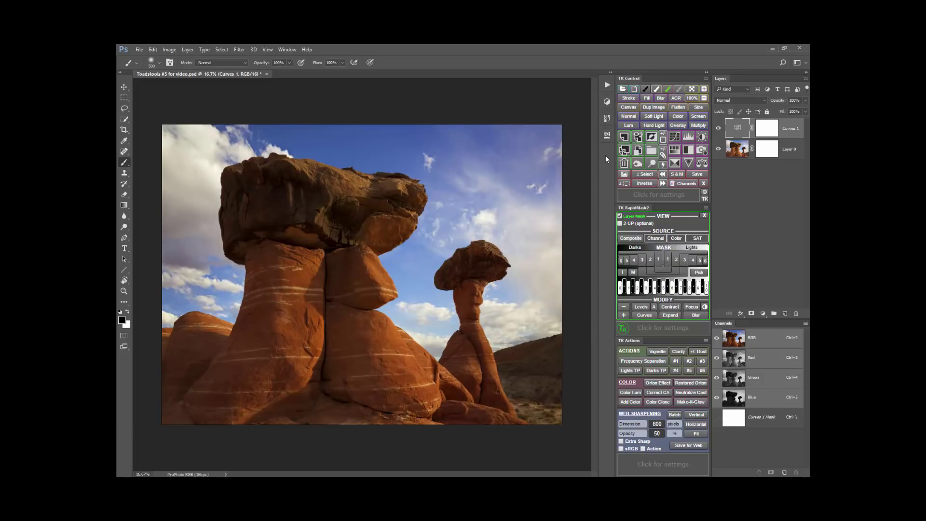
pyautogui.click(630, 238)
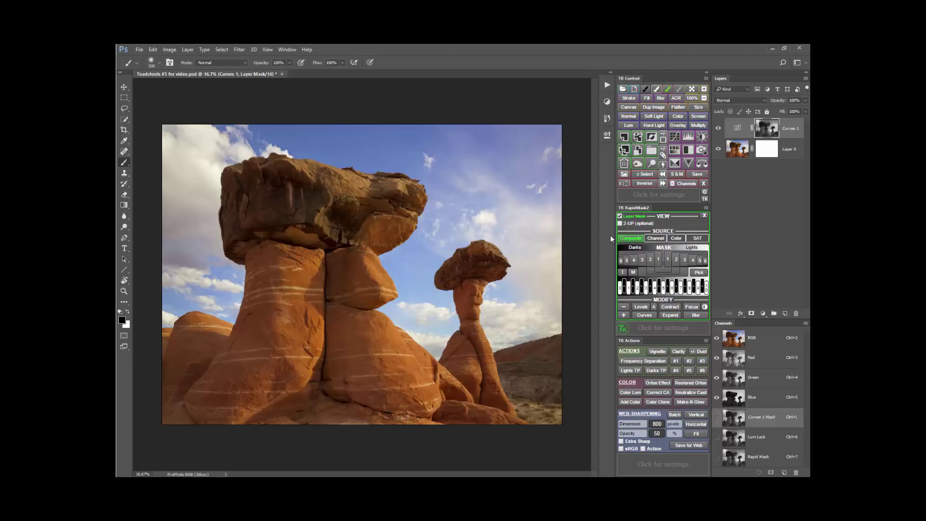
# View mask and photo 2-up vertically at matched zoom, then rebuild a Channel-based Darks mask
pyautogui.click(621, 224)
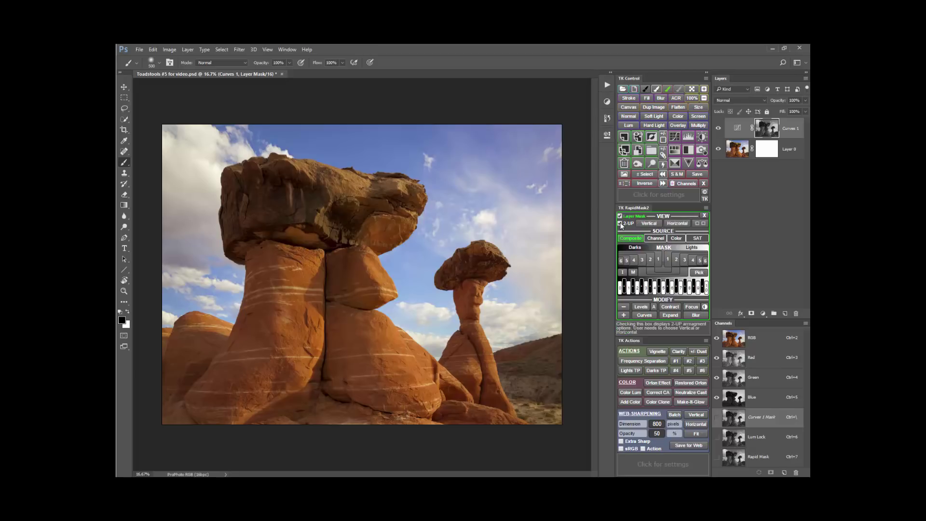
pyautogui.click(649, 224)
pyautogui.click(705, 98)
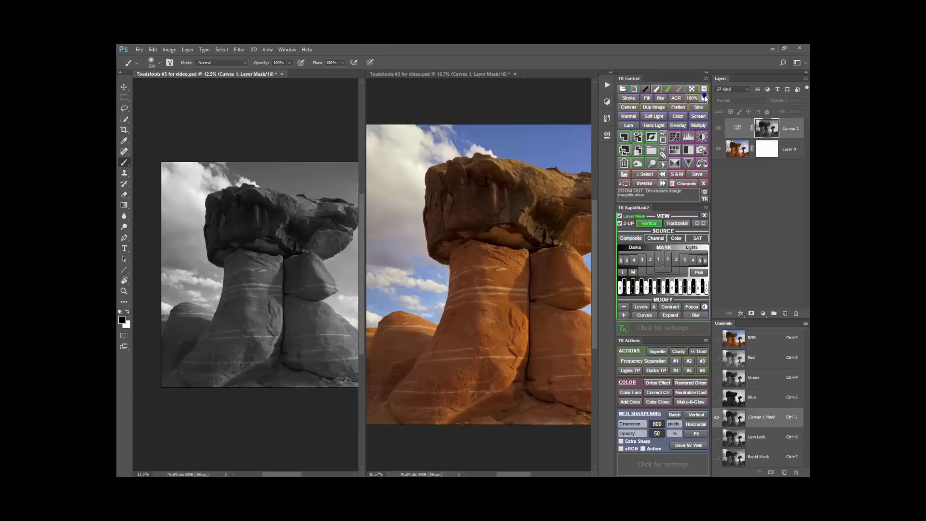
pyautogui.click(705, 98)
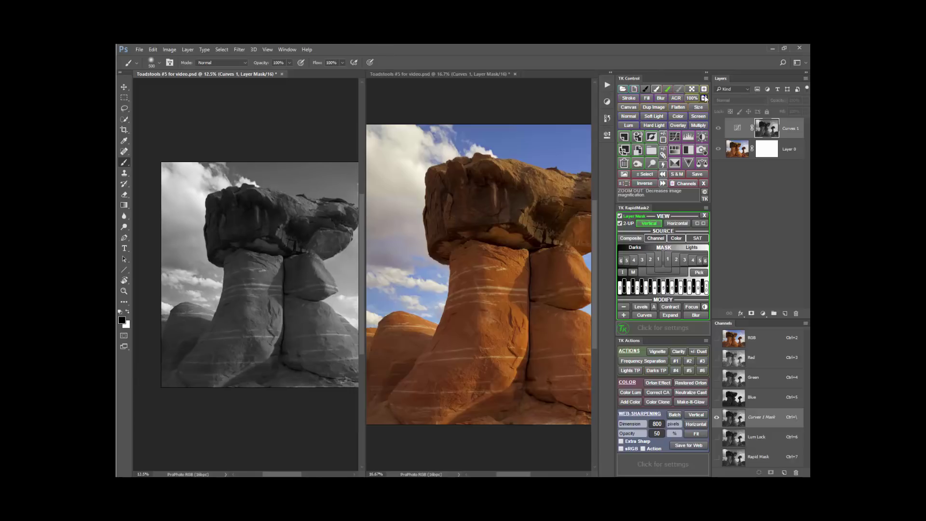
pyautogui.click(702, 223)
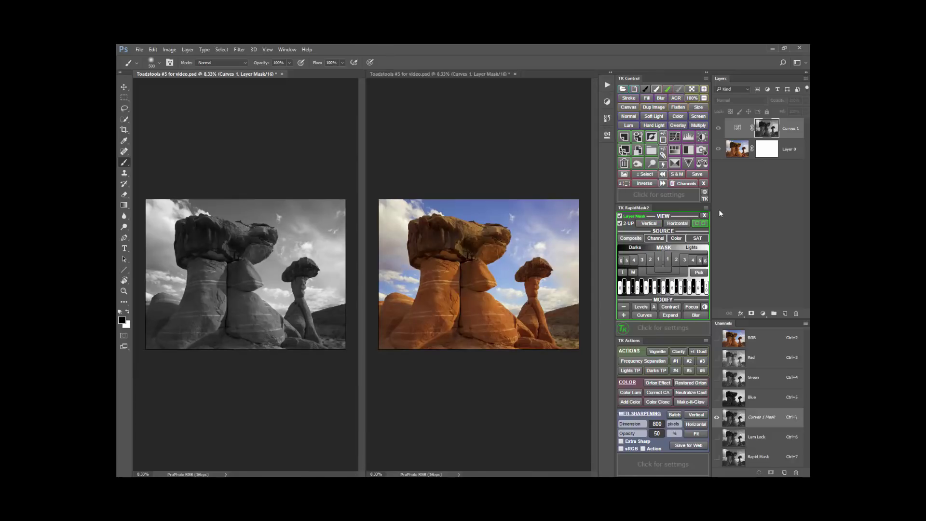
pyautogui.moveTo(660, 250)
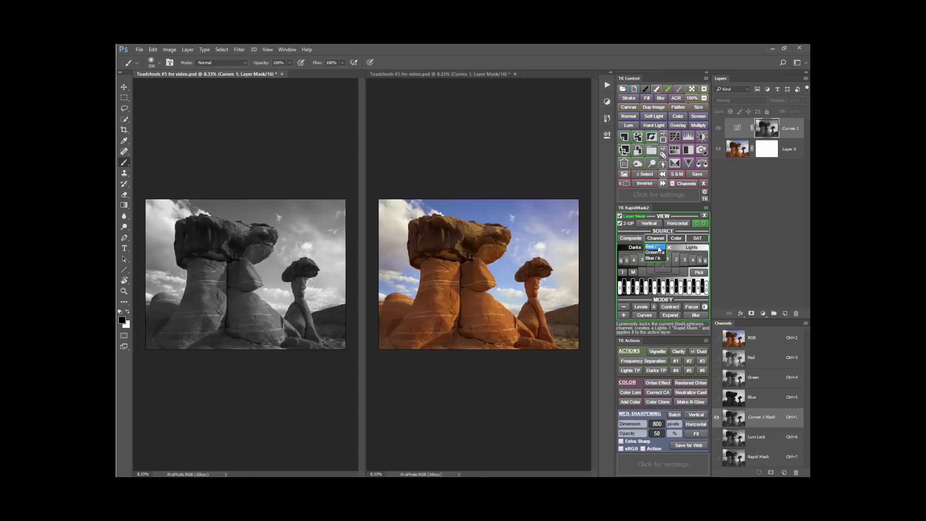
pyautogui.click(657, 257)
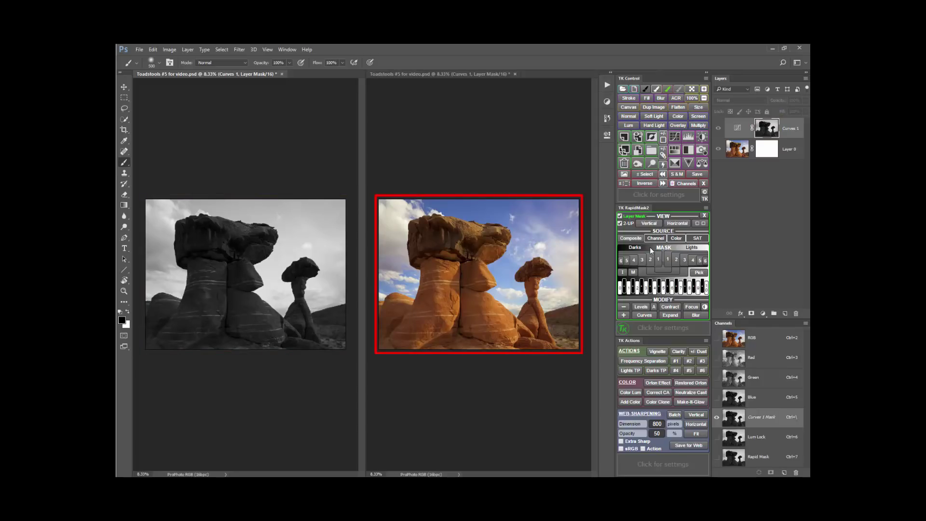
# Apply Levels to the Curves 1 mask with black input 36 and white input lowered
pyautogui.click(641, 304)
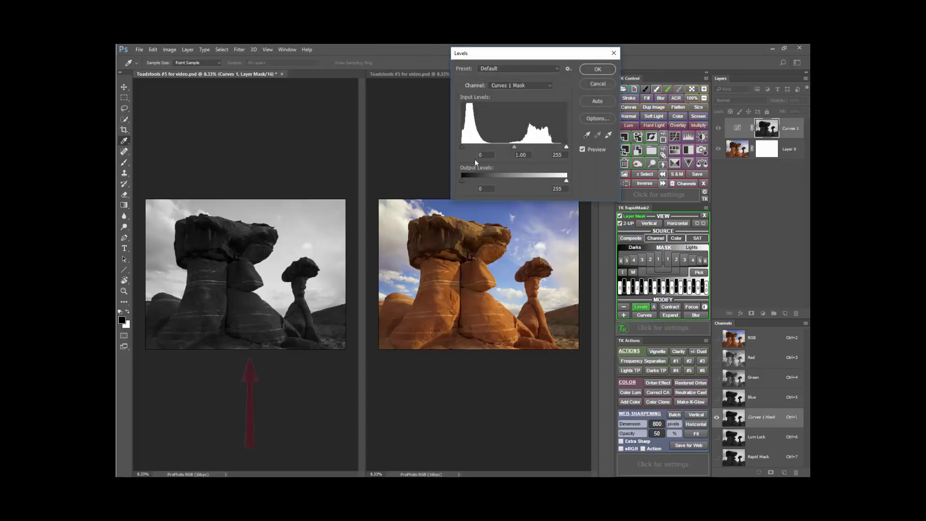
pyautogui.moveTo(463, 147); pyautogui.dragTo(476, 146)
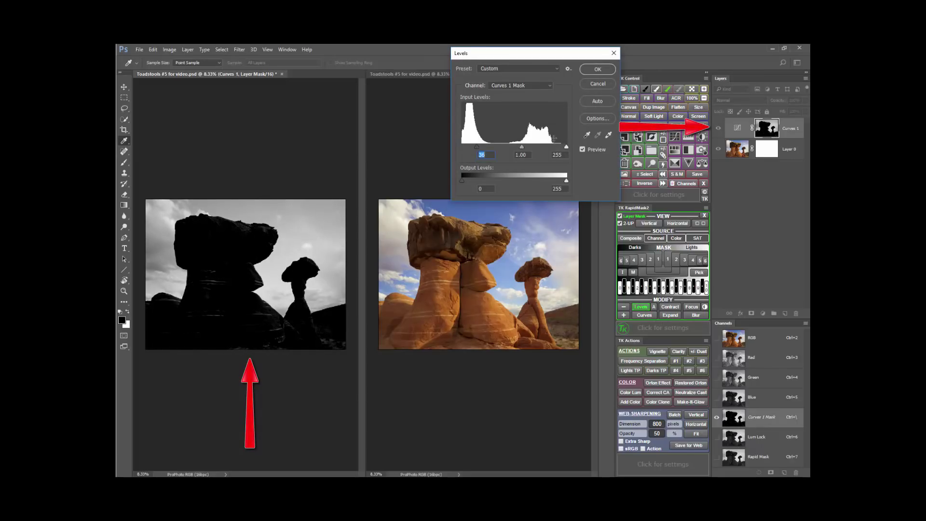
pyautogui.moveTo(566, 147); pyautogui.dragTo(535, 146)
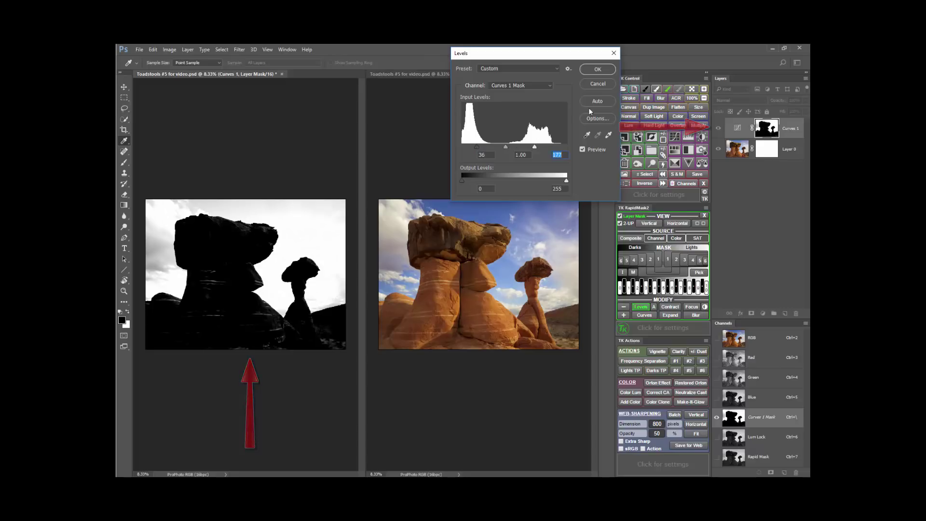
pyautogui.click(596, 68)
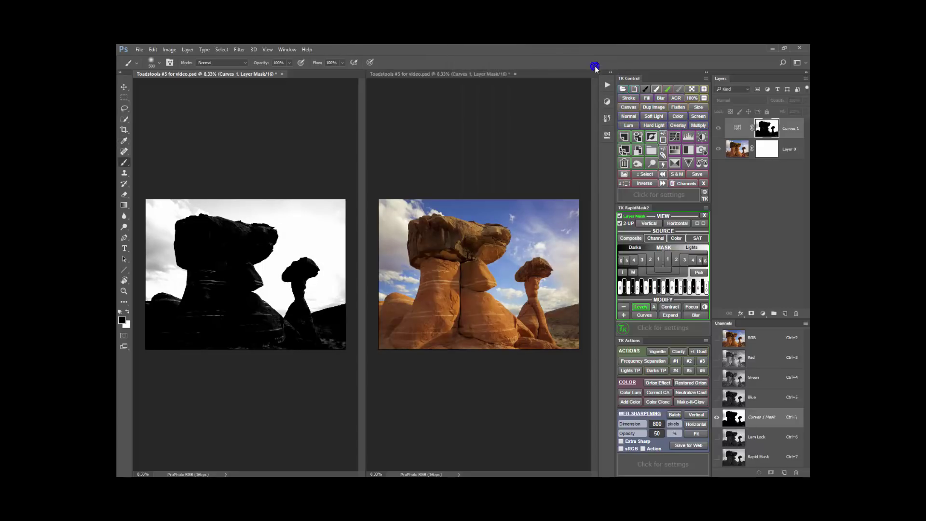
# Paint black over the rock bases and the mask's lower-right corner
pyautogui.click(644, 88)
pyautogui.click(349, 345)
pyautogui.moveTo(308, 341)
pyautogui.mouseDown()
pyautogui.moveTo(279, 336)
pyautogui.moveTo(290, 350)
pyautogui.moveTo(225, 346)
pyautogui.moveTo(255, 336)
pyautogui.moveTo(264, 321)
pyautogui.moveTo(204, 316)
pyautogui.moveTo(193, 334)
pyautogui.moveTo(163, 323)
pyautogui.moveTo(220, 306)
pyautogui.moveTo(210, 281)
pyautogui.moveTo(253, 282)
pyautogui.mouseUp()
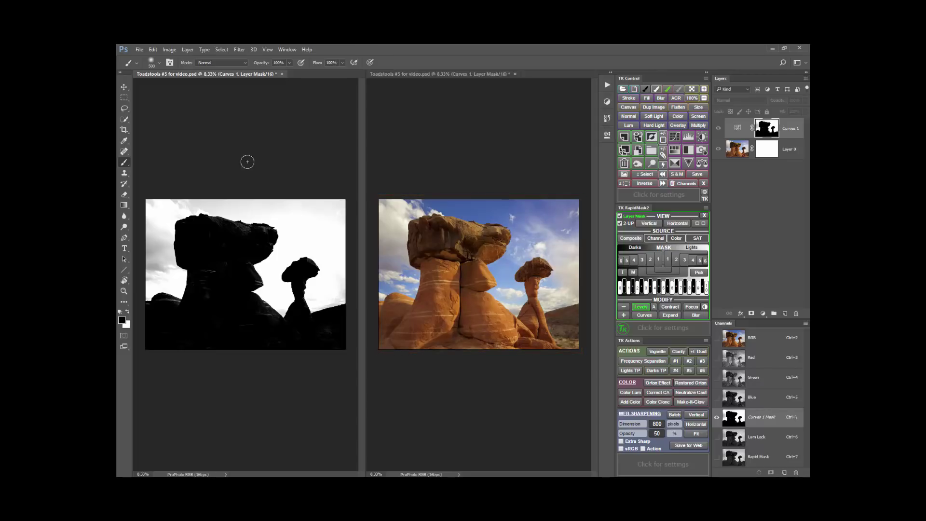
# Close the 2-up mask window, zoom in twice, and toggle Curves 1 off and on to compare
pyautogui.click(282, 75)
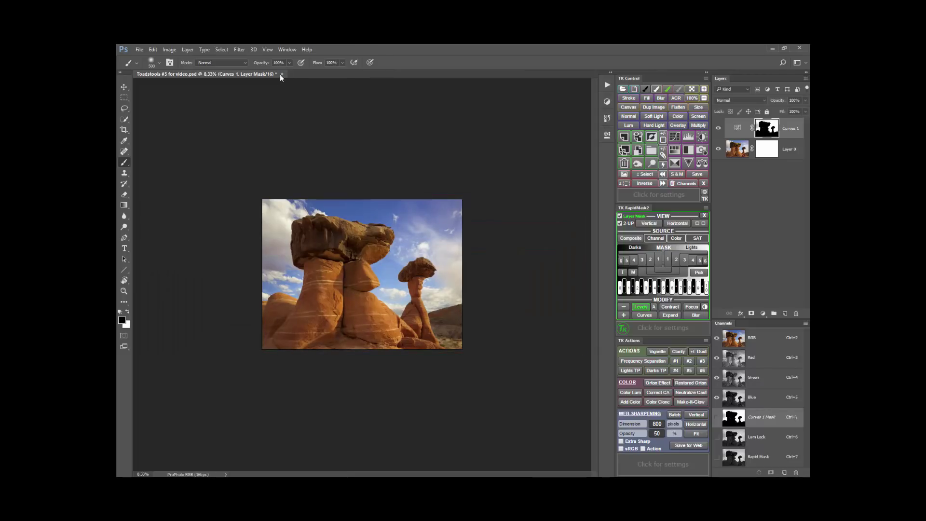
pyautogui.click(703, 88)
pyautogui.click(702, 88)
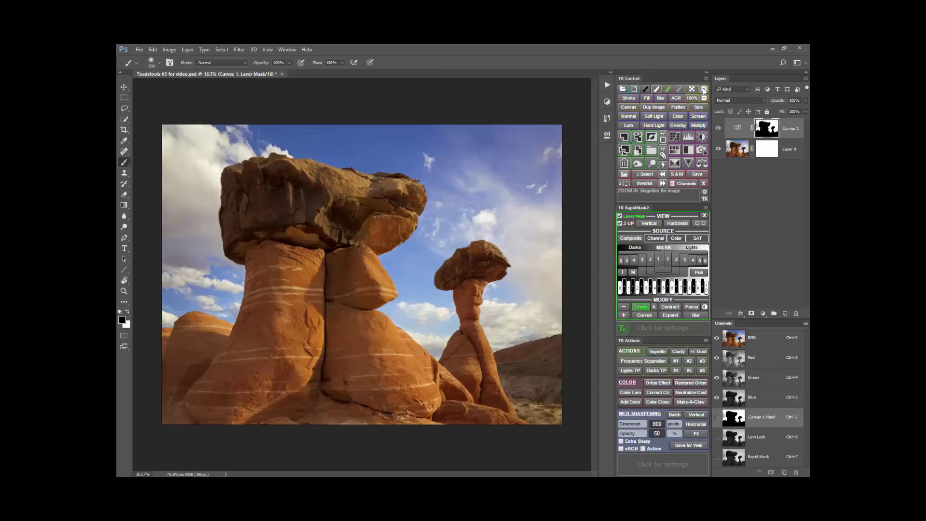
pyautogui.click(719, 129)
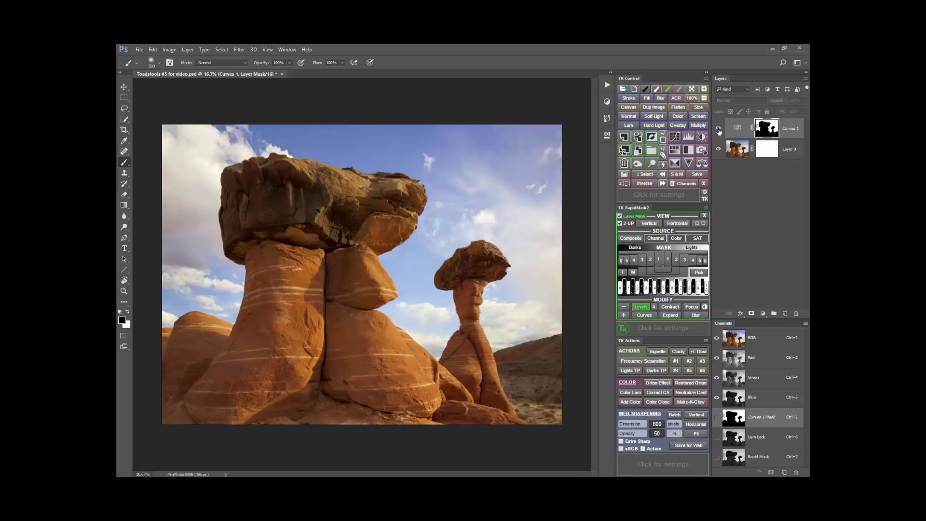
pyautogui.click(719, 129)
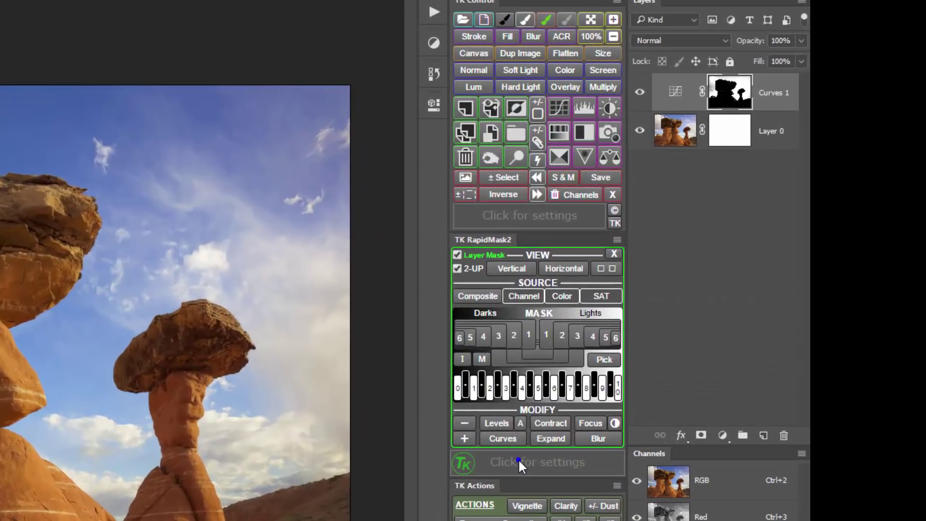
# Change the RapidMask panel accent colour to yellow ffc000 (hue 45) in its settings
pyautogui.click(518, 459)
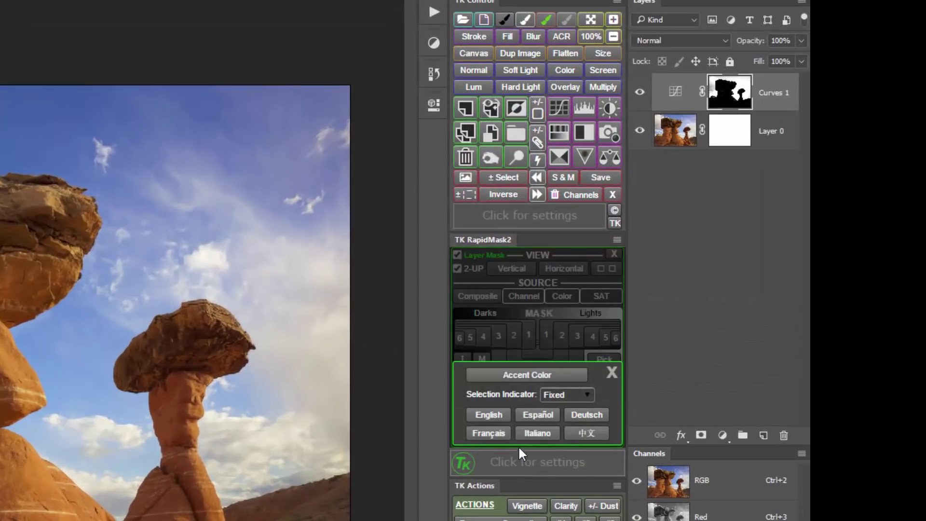
pyautogui.click(525, 377)
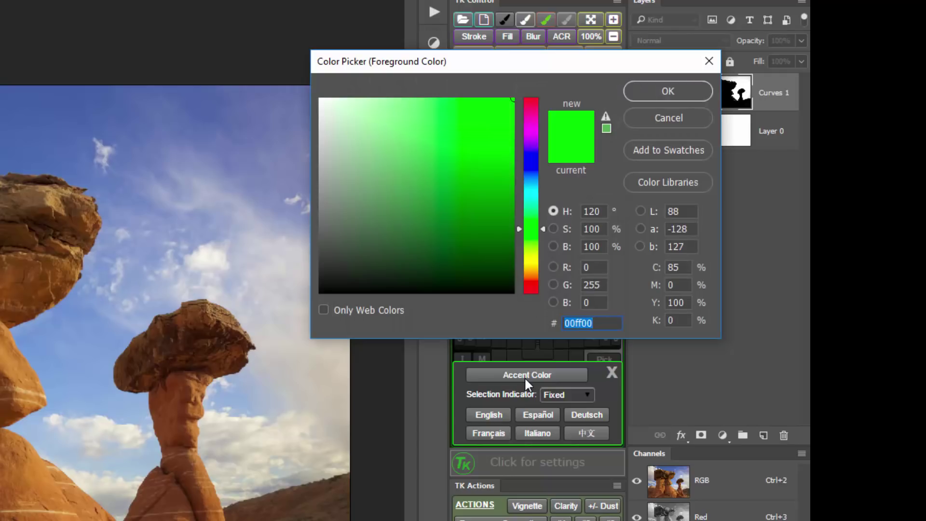
pyautogui.click(531, 268)
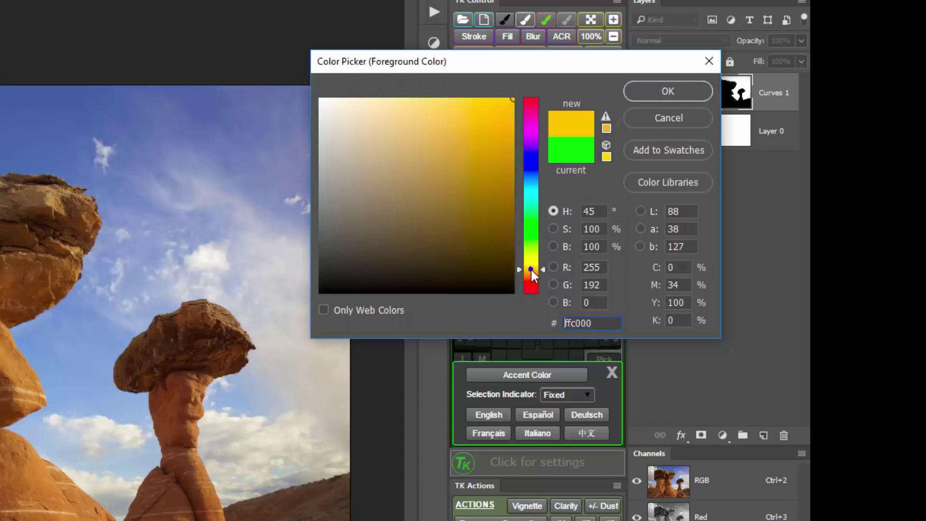
pyautogui.click(647, 94)
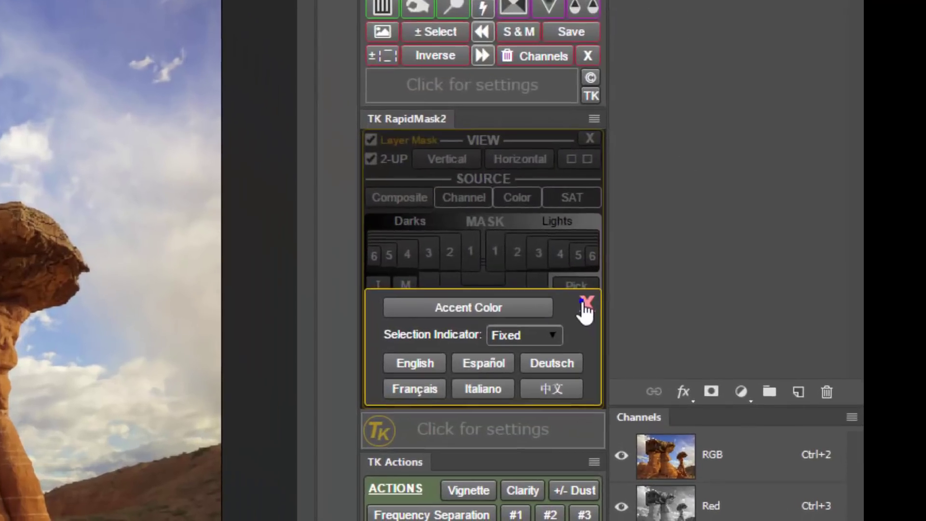
pyautogui.click(612, 373)
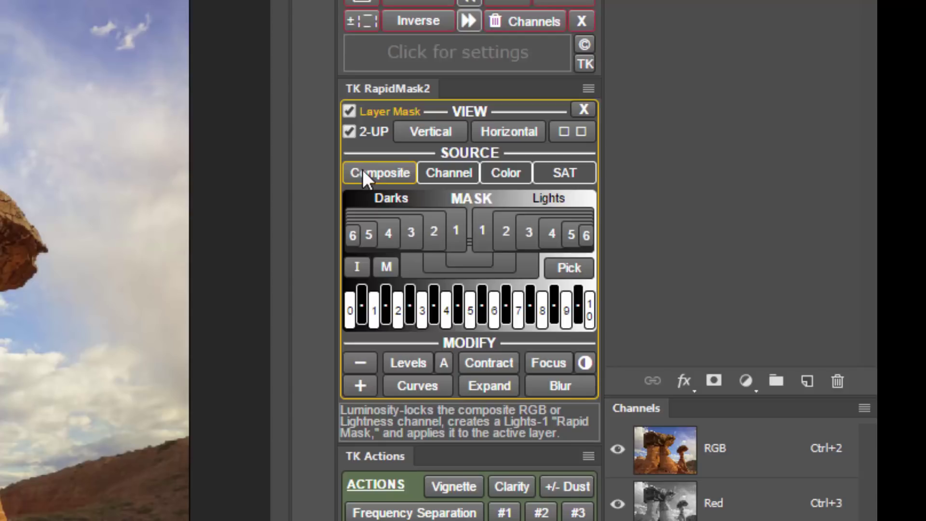
pyautogui.moveTo(440, 171)
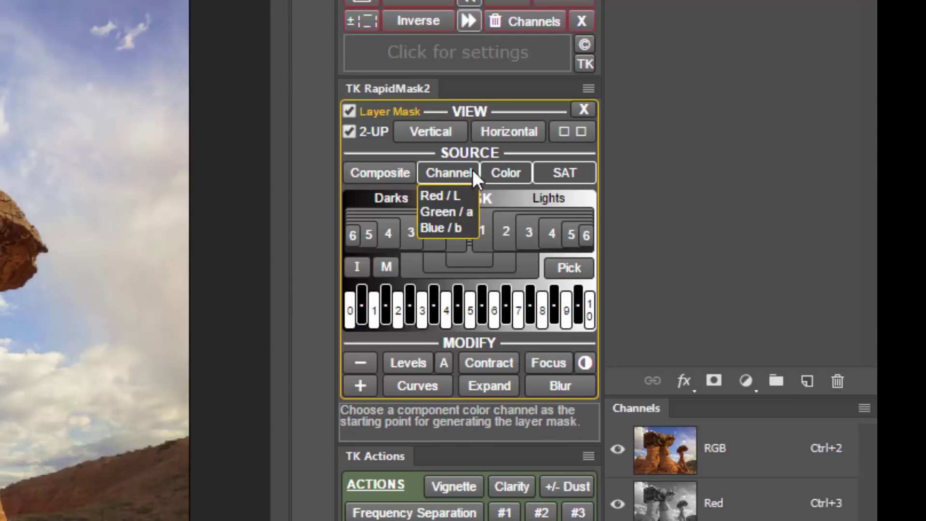
pyautogui.moveTo(497, 170)
pyautogui.moveTo(545, 167)
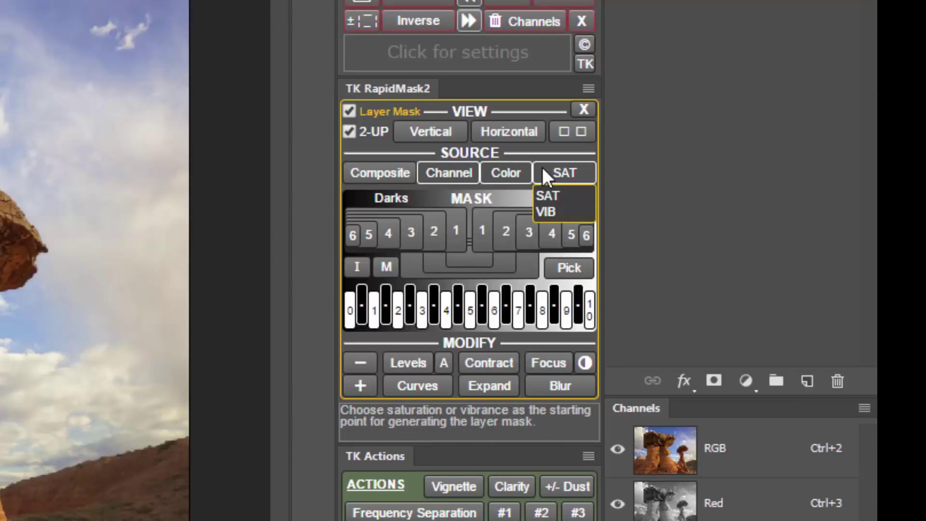